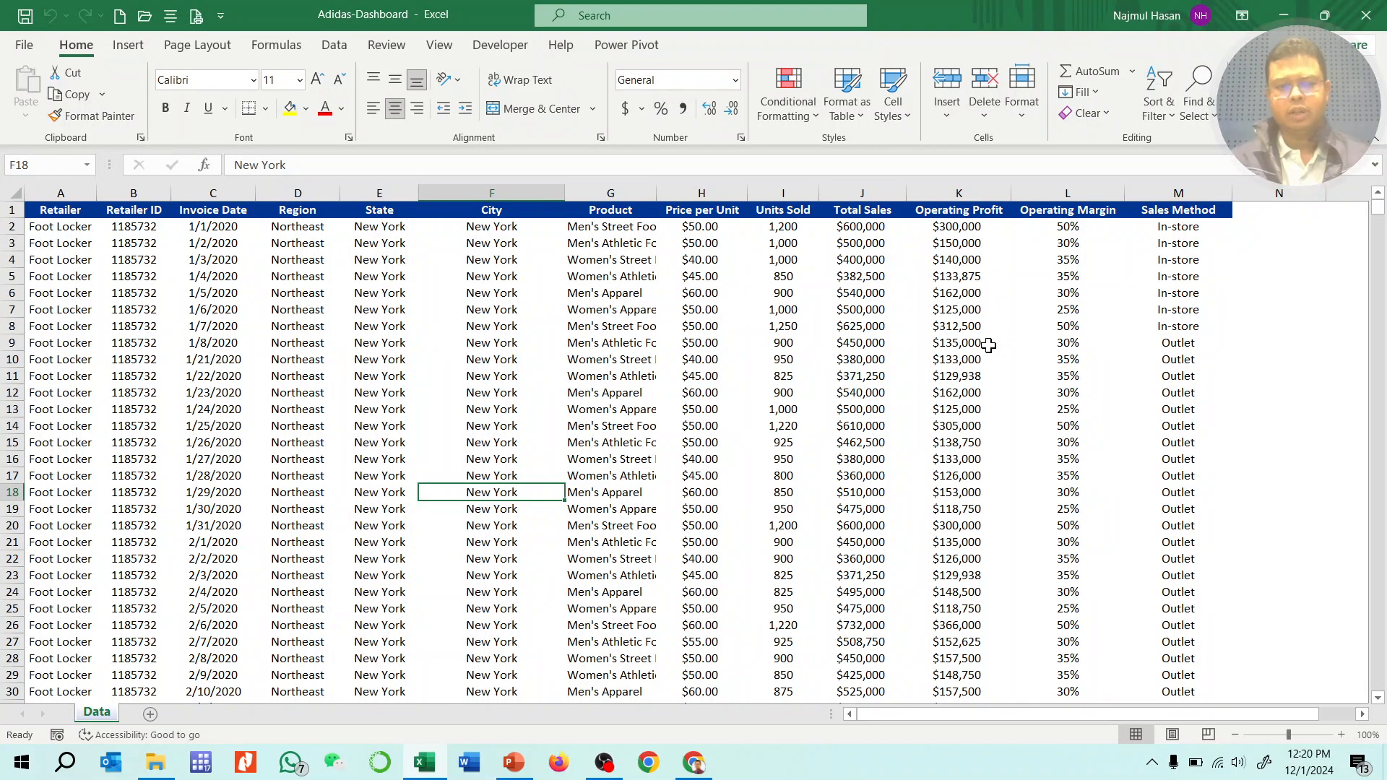
Step: Create a PivotTable from the Data sheet's range A1:M9649 on a new worksheet
{"action": "left_click", "coordinate": [410, 377]}
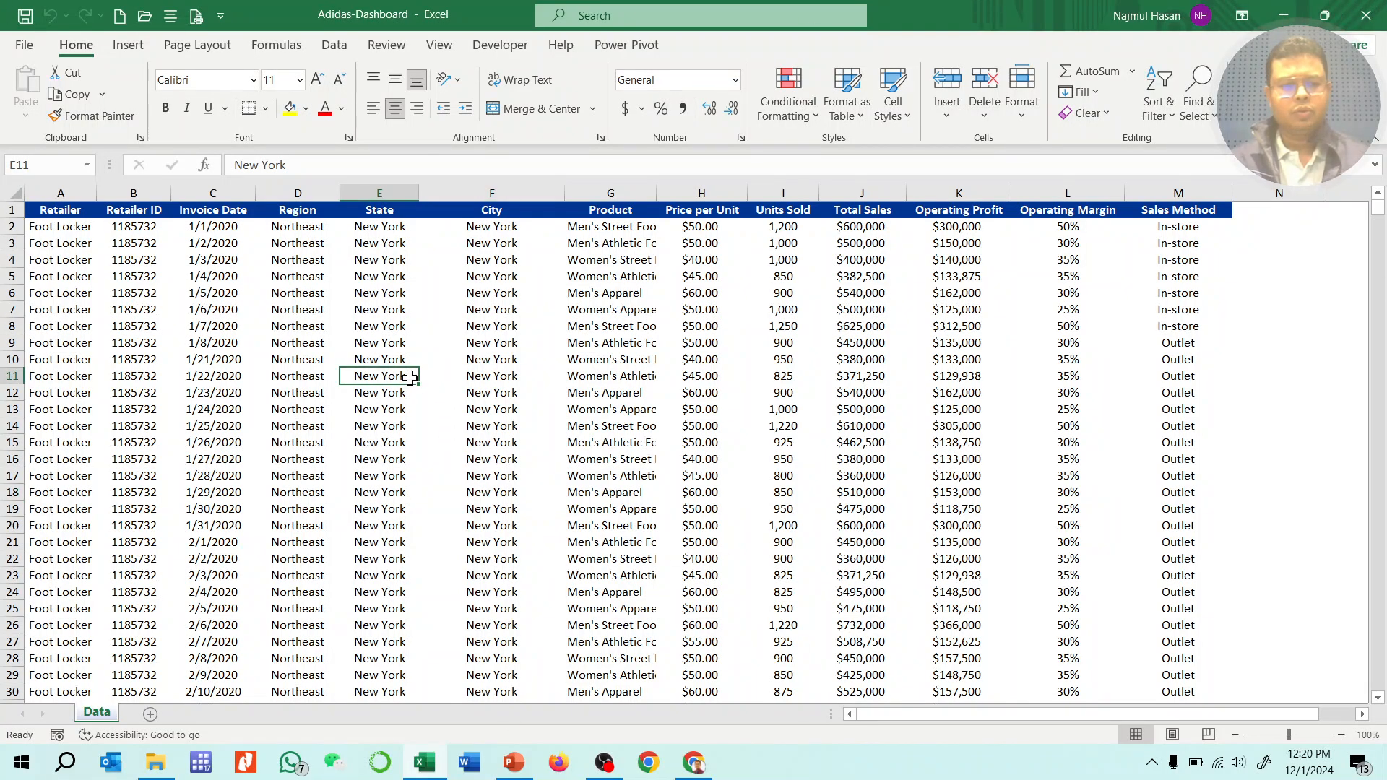
{"action": "left_click", "coordinate": [128, 46]}
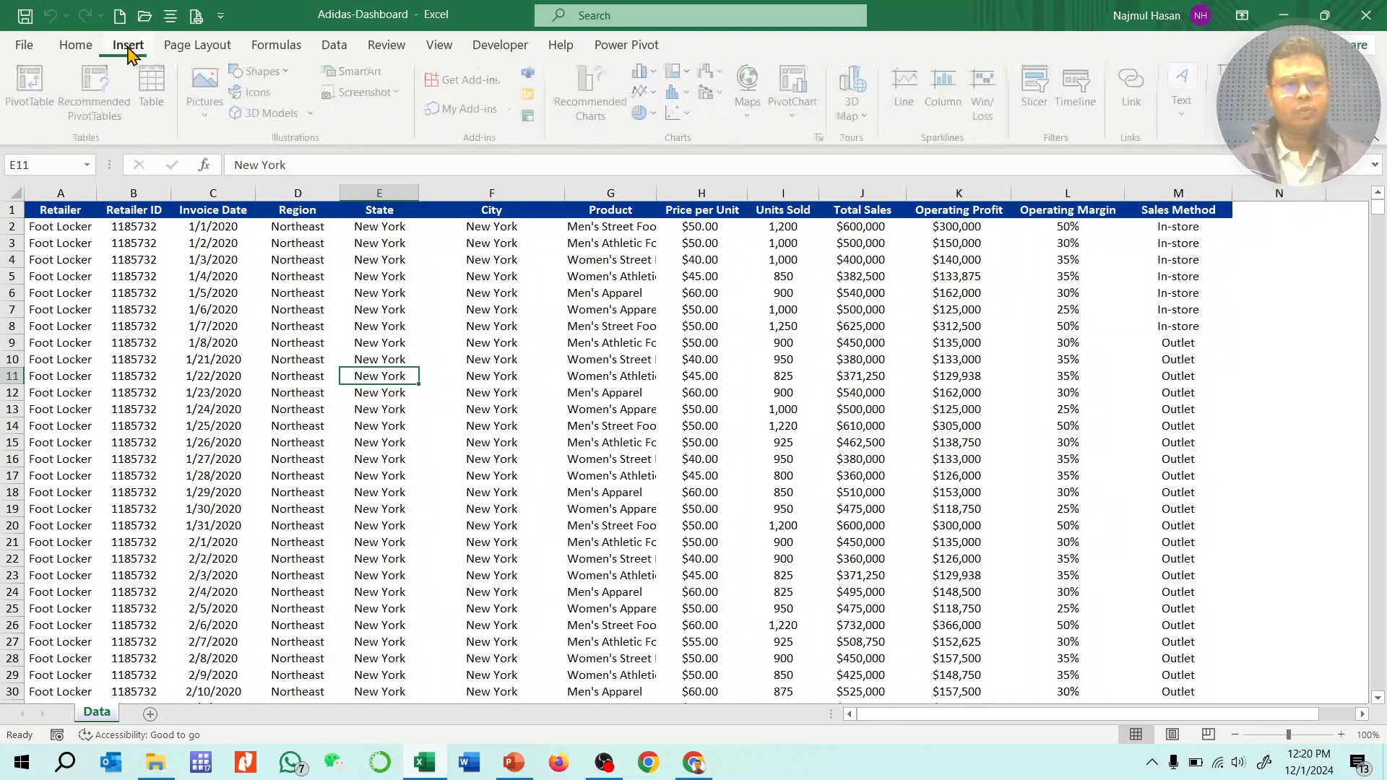
{"action": "left_click", "coordinate": [34, 88]}
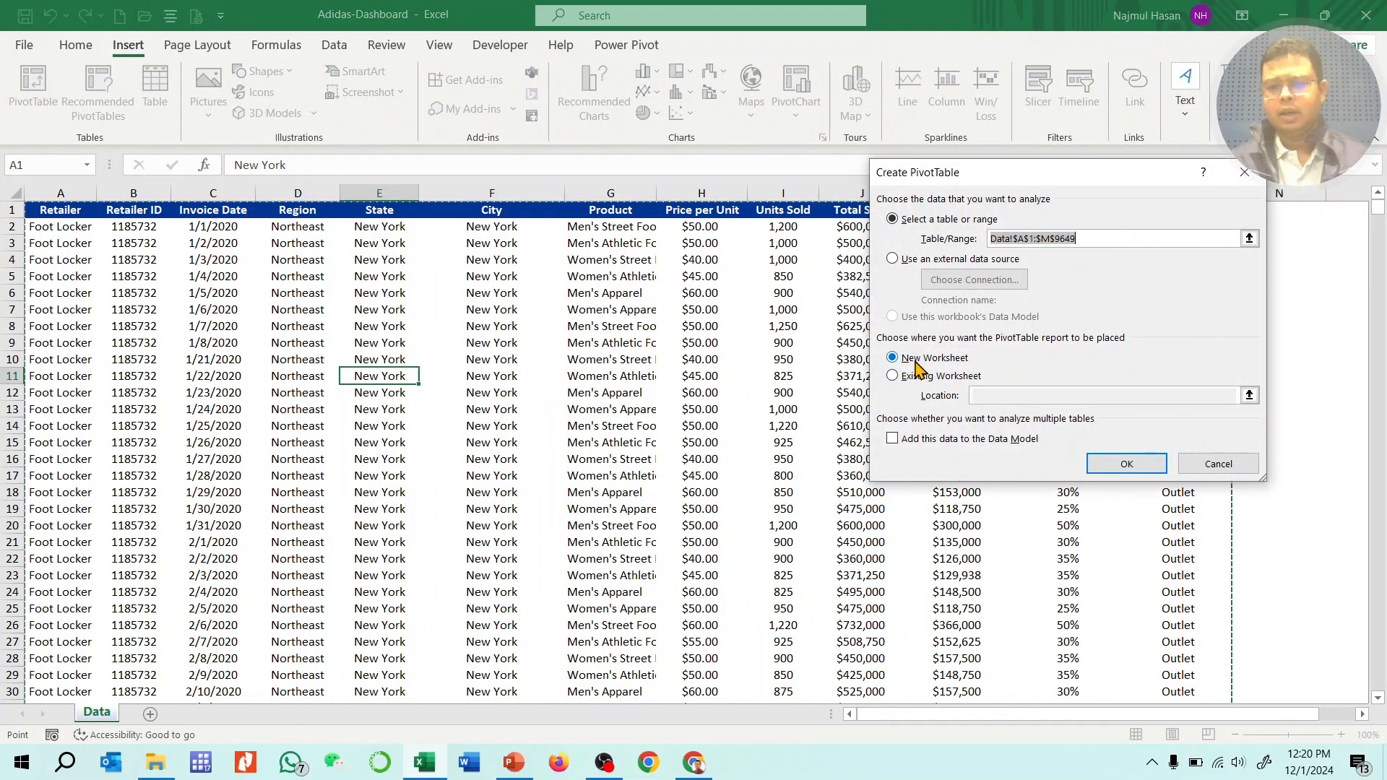
{"action": "left_click", "coordinate": [1127, 463]}
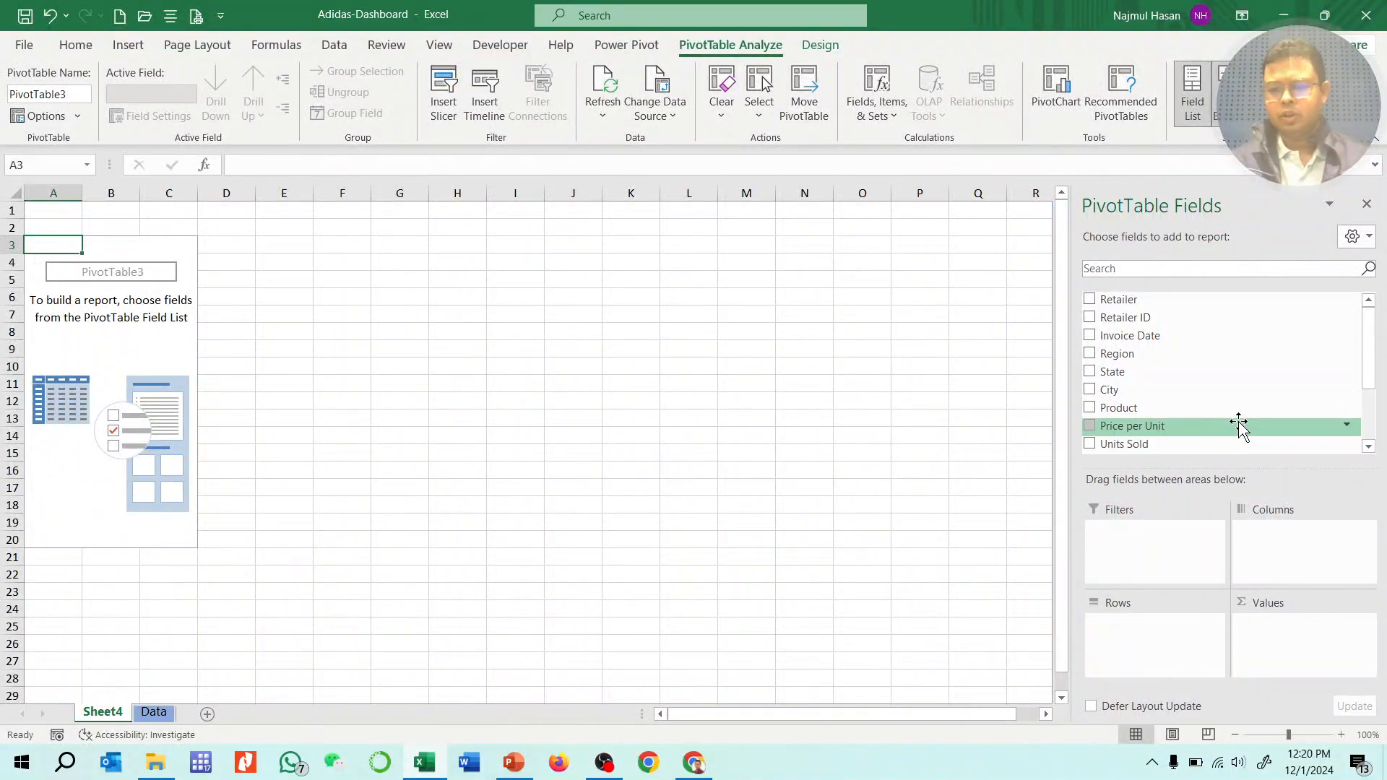
Step: Add the City field to the PivotTable's rows
{"action": "left_click_drag", "start_coordinate": [1107, 392], "coordinate": [1145, 657]}
{"action": "scroll", "coordinate": [65, 533], "scroll_direction": "down", "scroll_amount": 10}
{"action": "scroll", "coordinate": [68, 531], "scroll_direction": "up", "scroll_amount": 10}
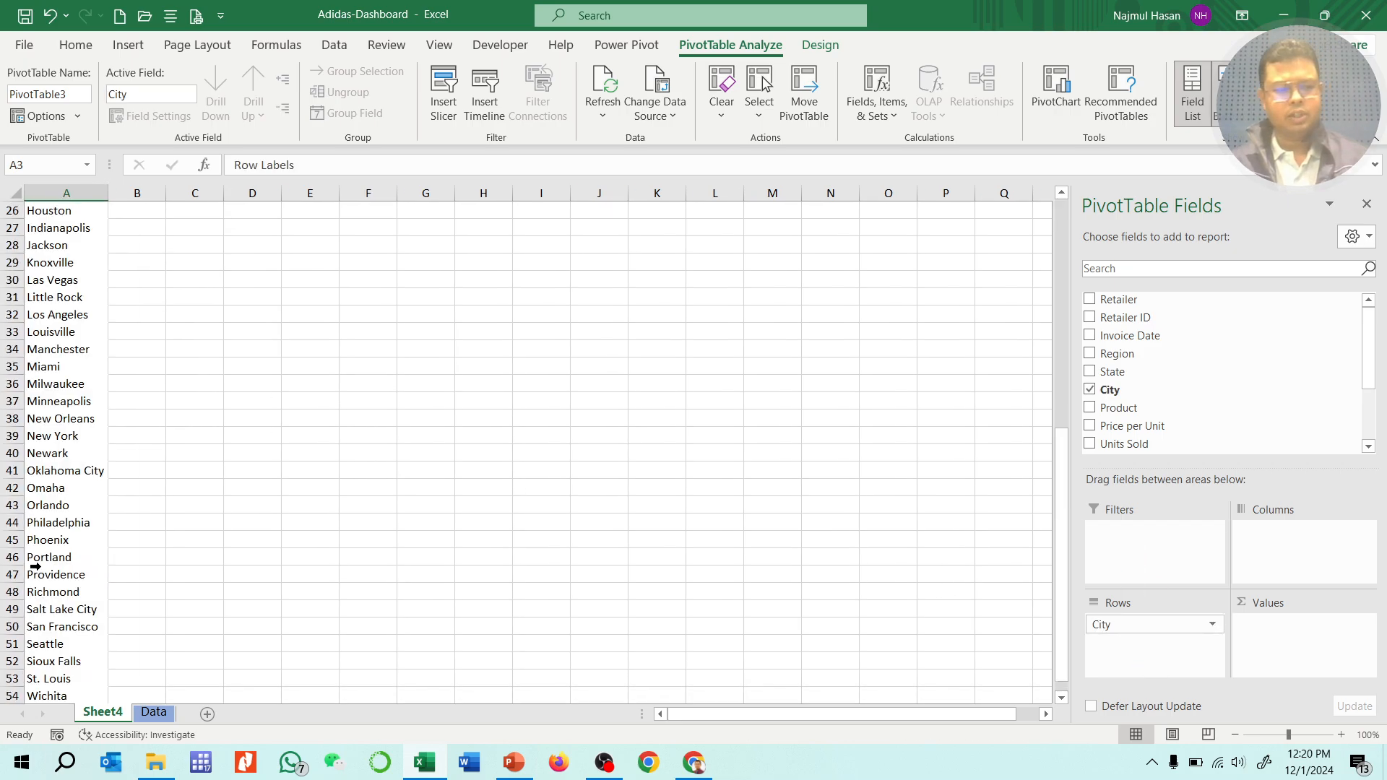
{"action": "left_click", "coordinate": [1212, 624]}
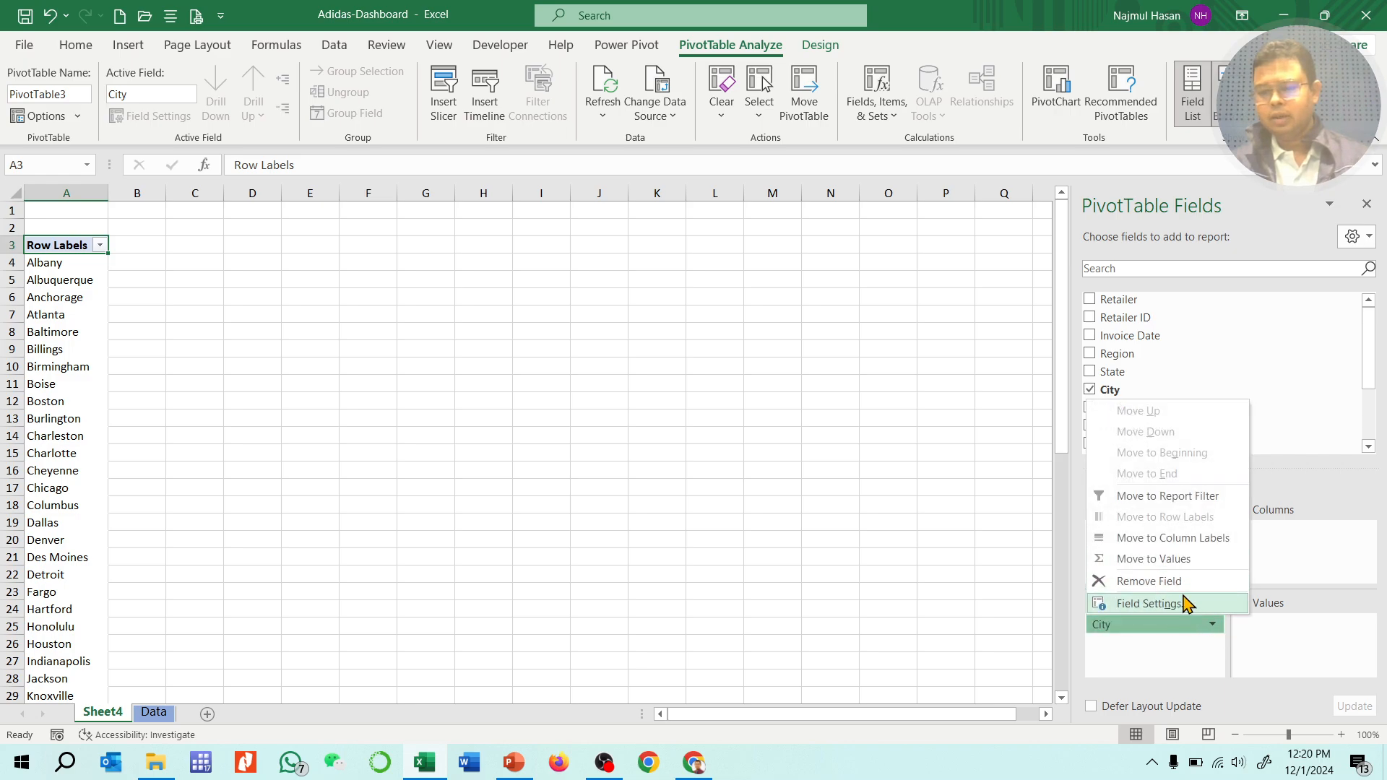
{"action": "left_click", "coordinate": [914, 506]}
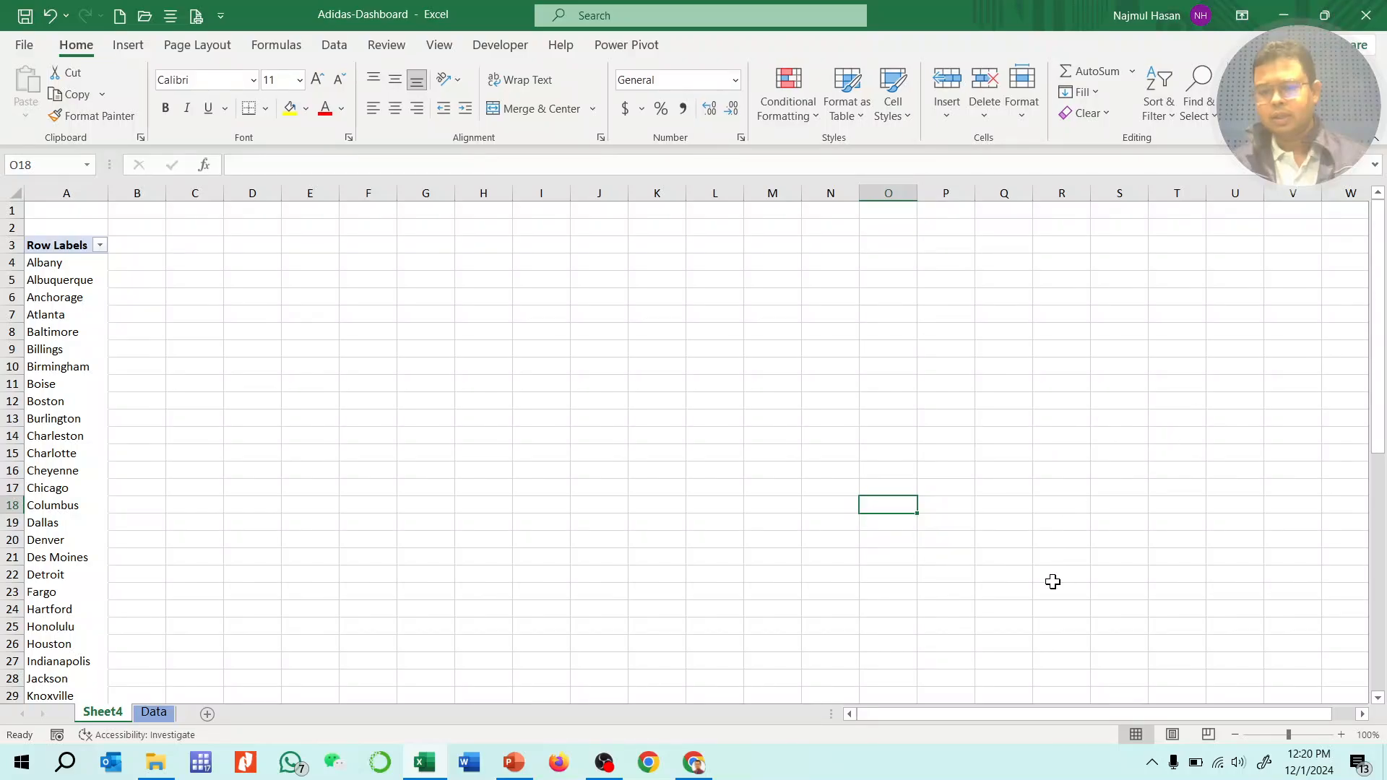
Step: Add Product to the PivotTable's columns and Total Sales as the summed value
{"action": "left_click", "coordinate": [85, 419]}
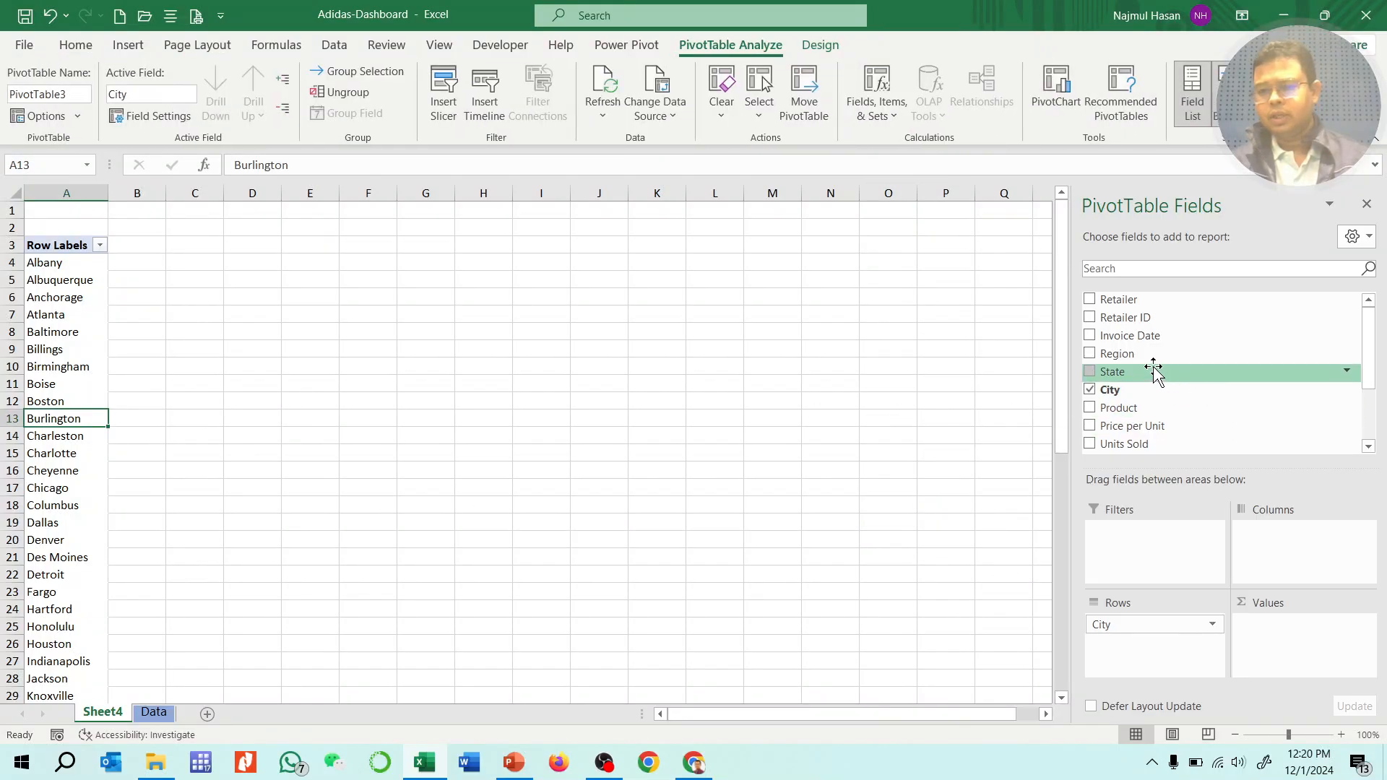
{"action": "scroll", "coordinate": [1192, 372], "scroll_direction": "down", "scroll_amount": 2}
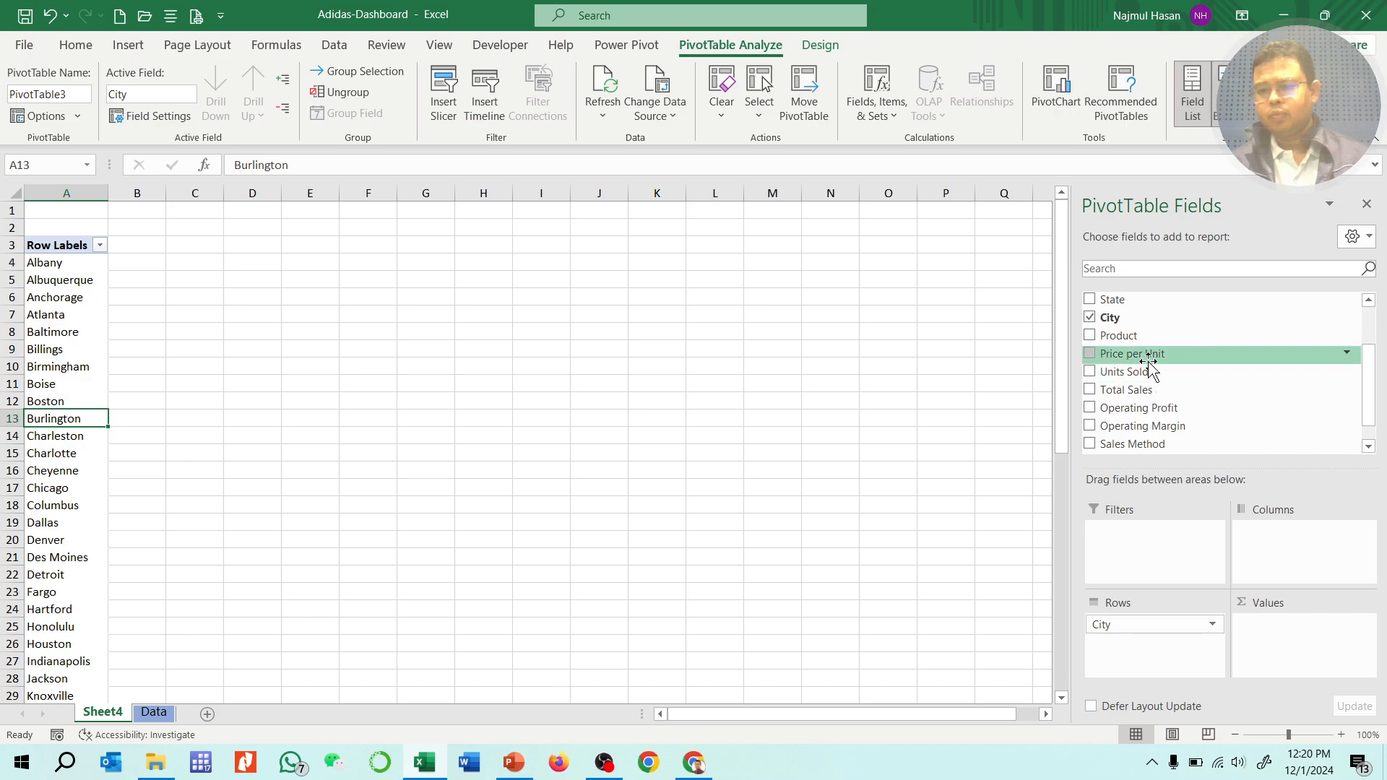
{"action": "left_click_drag", "start_coordinate": [1133, 336], "coordinate": [1274, 541]}
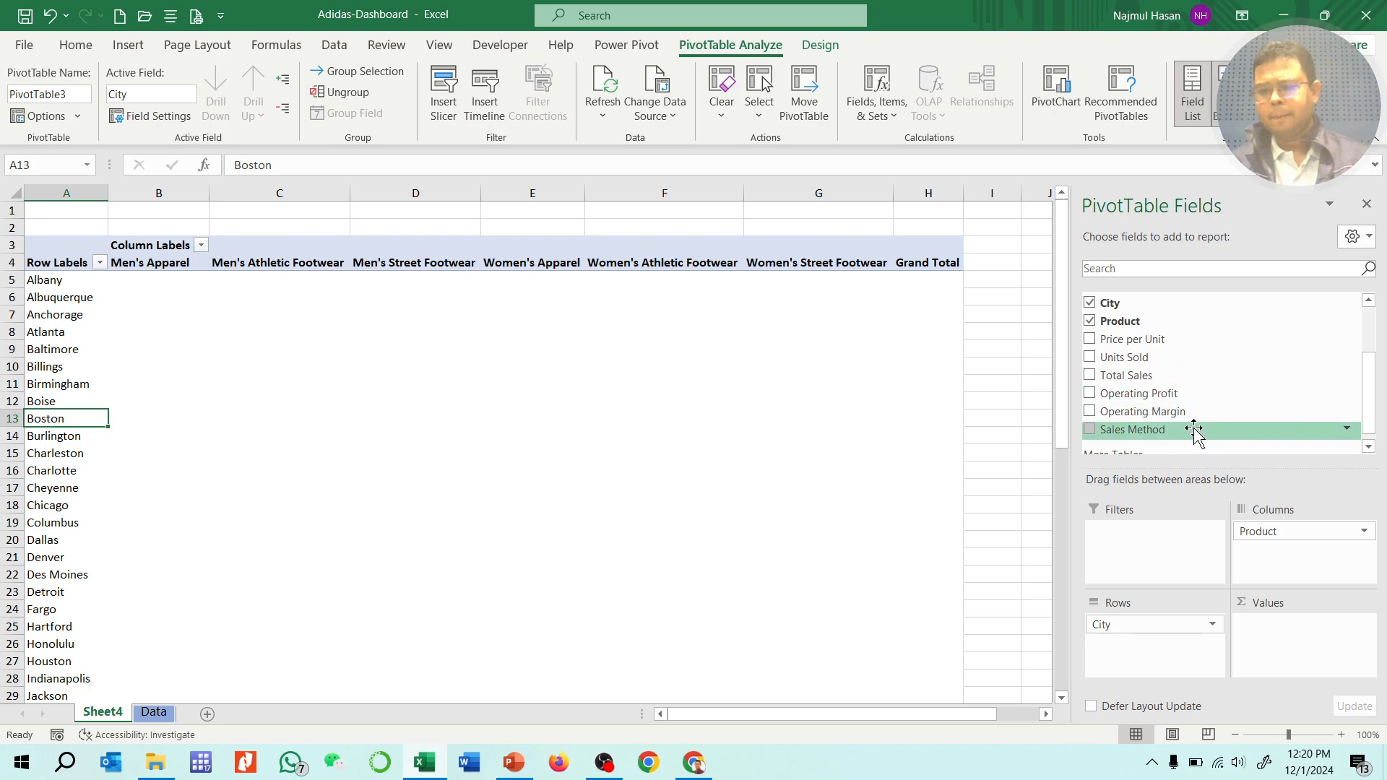
{"action": "left_click_drag", "start_coordinate": [1138, 376], "coordinate": [1301, 665]}
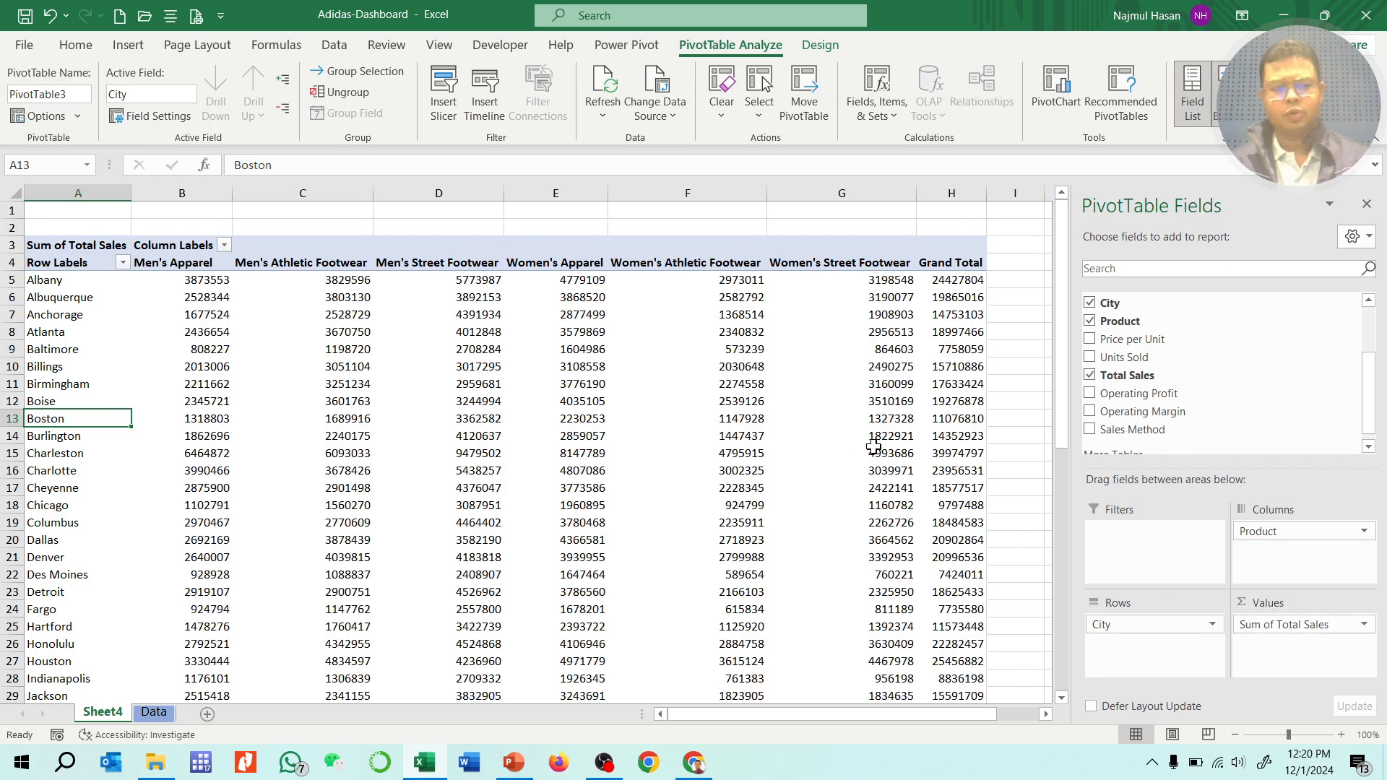
{"action": "scroll", "coordinate": [794, 491], "scroll_direction": "down", "scroll_amount": 20}
{"action": "scroll", "coordinate": [665, 498], "scroll_direction": "up", "scroll_amount": 20}
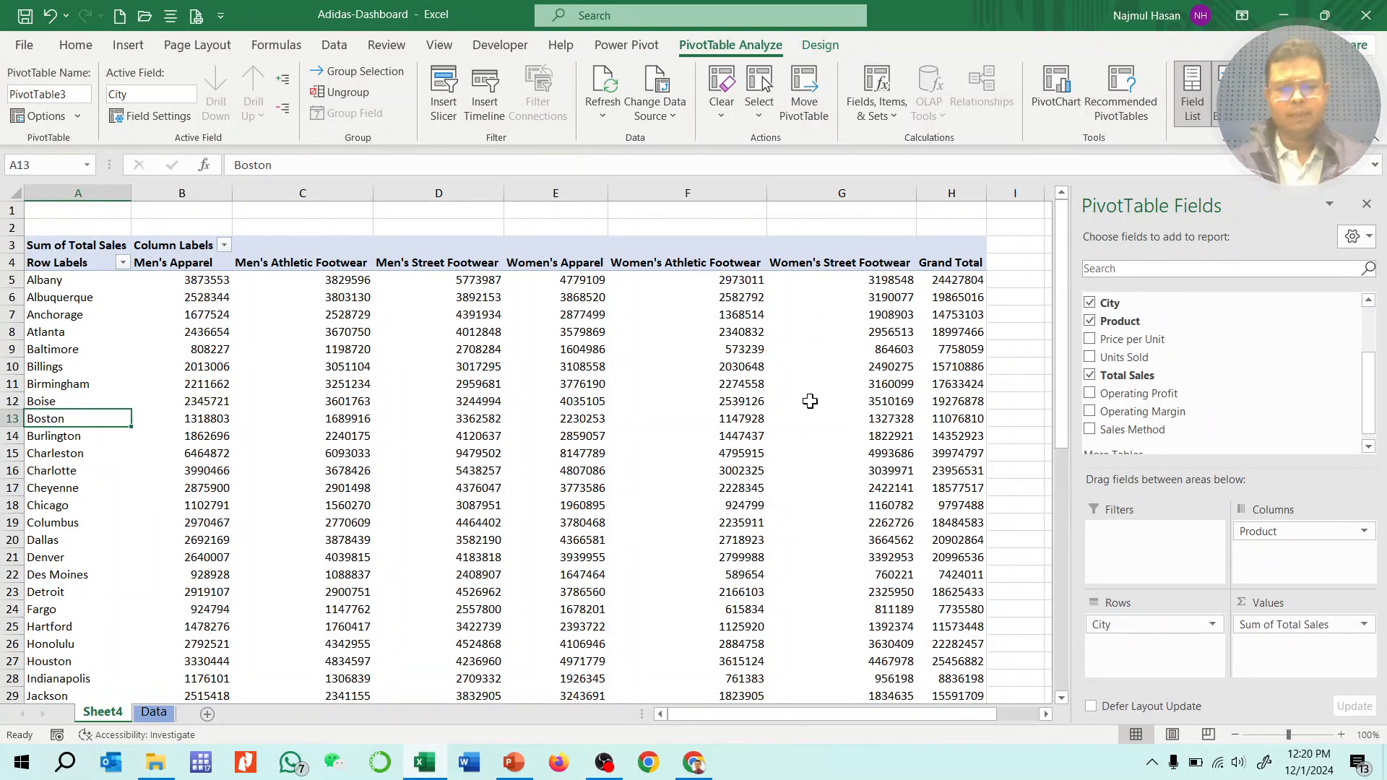
Step: Add the Region field as a report filter for the PivotTable
{"action": "mouse_move", "coordinate": [821, 400]}
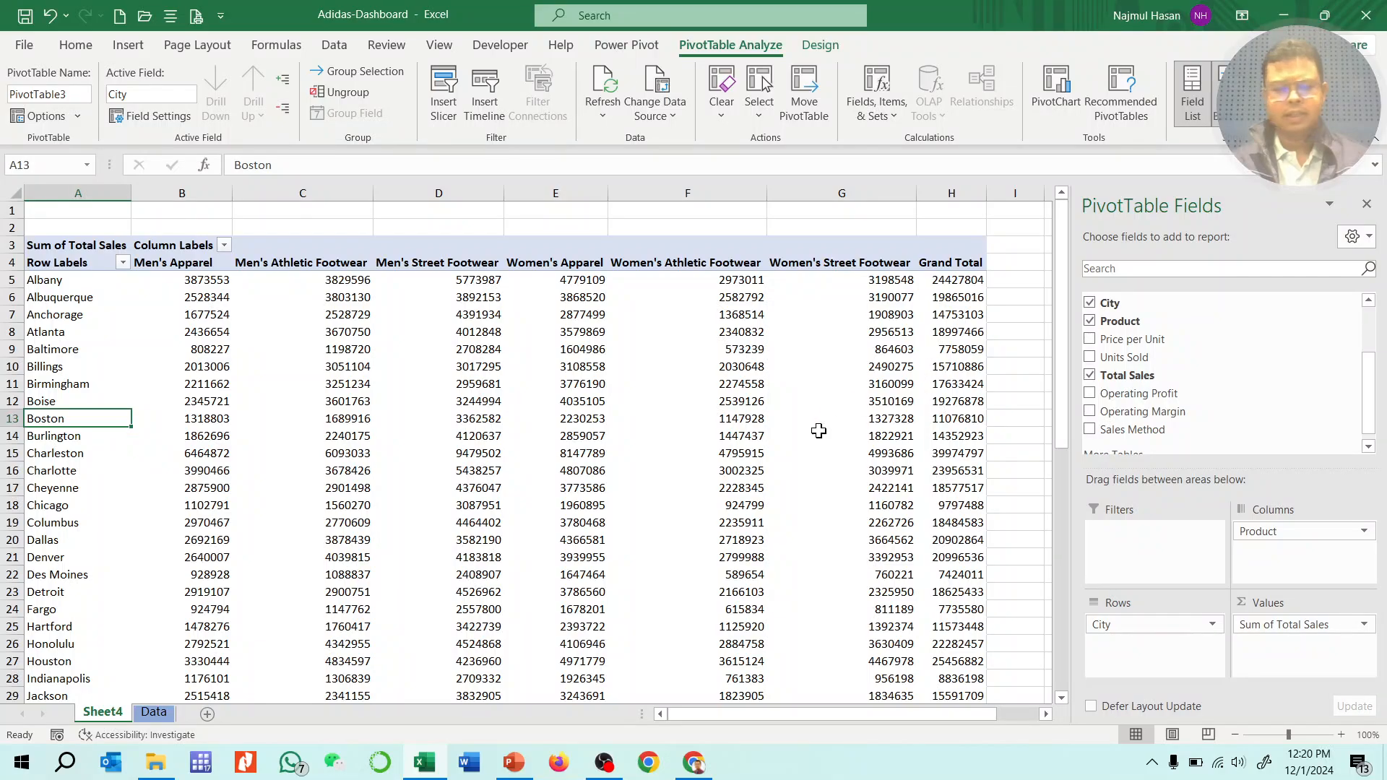
{"action": "mouse_move", "coordinate": [818, 430]}
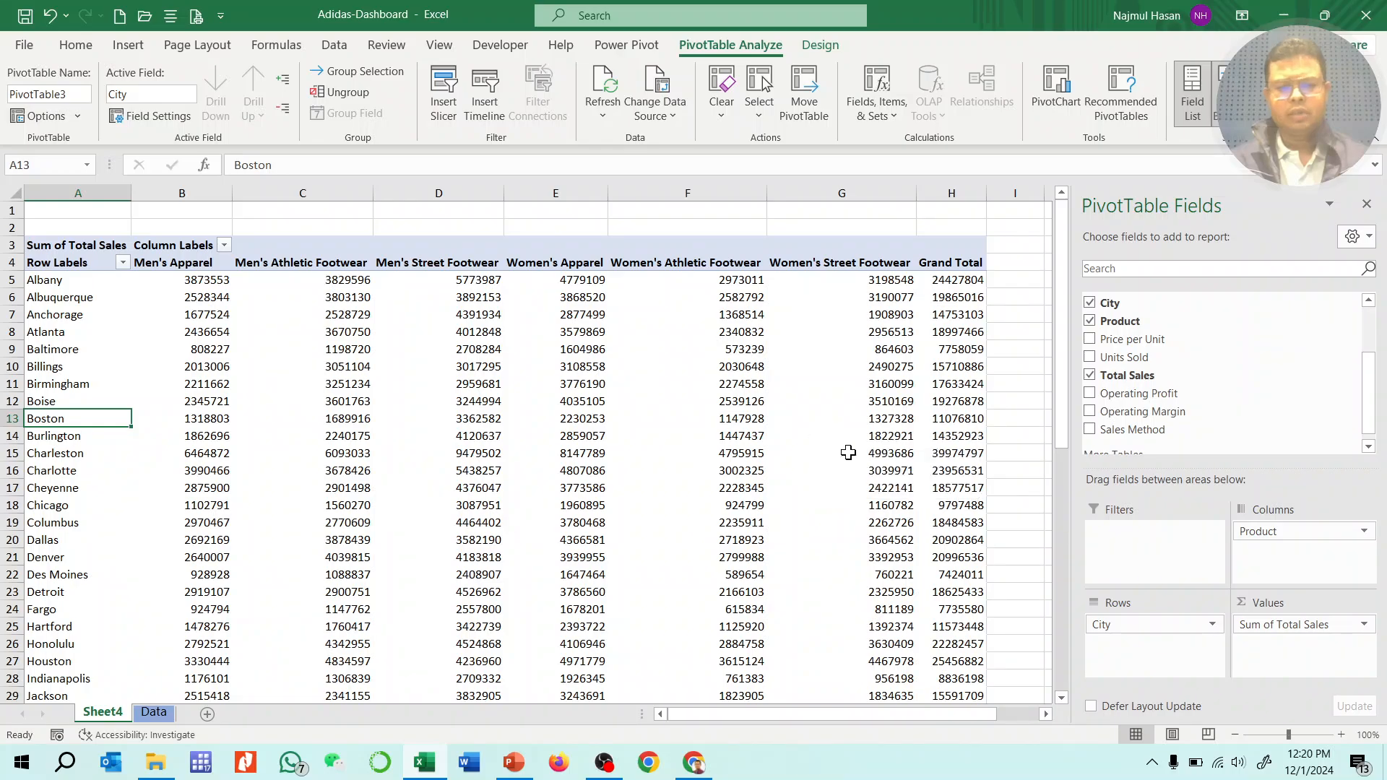
{"action": "mouse_move", "coordinate": [873, 466]}
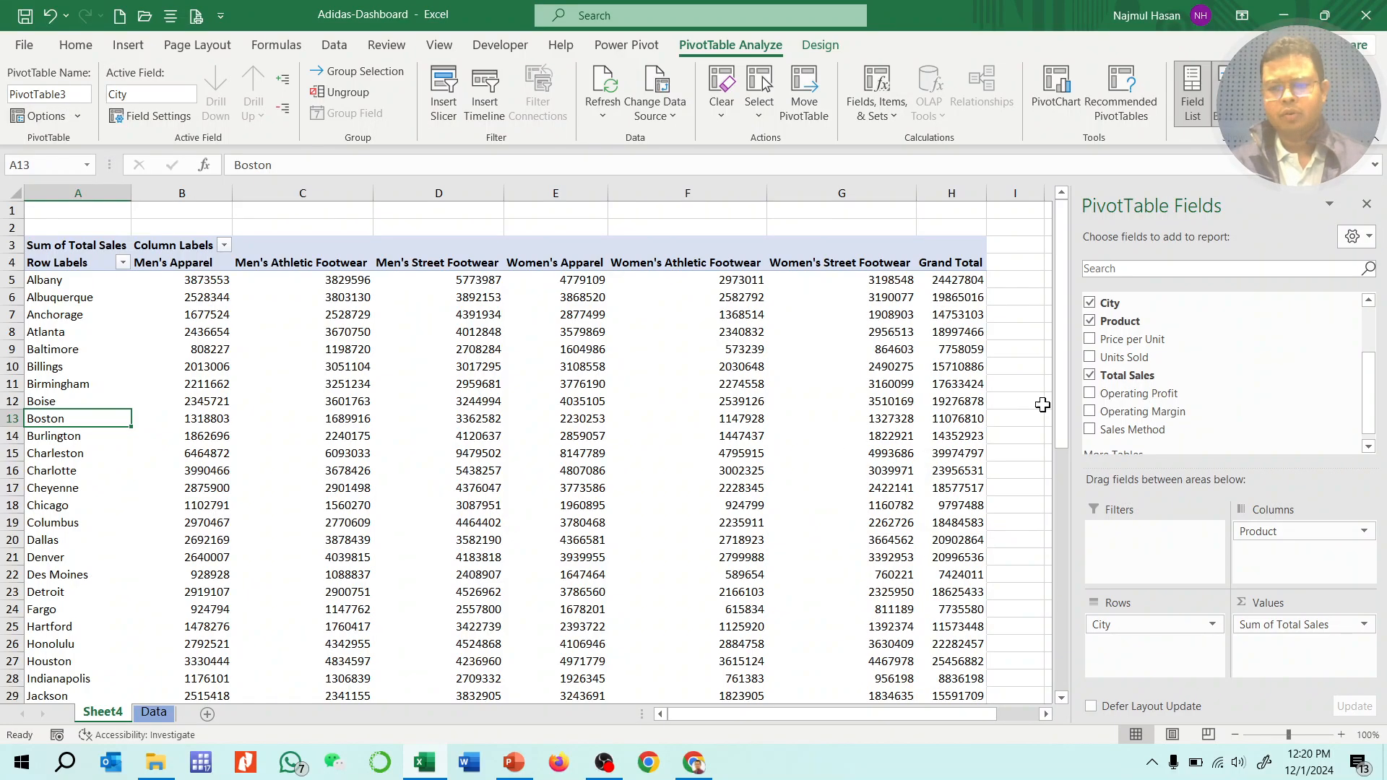
{"action": "scroll", "coordinate": [1211, 375], "scroll_direction": "up", "scroll_amount": 3}
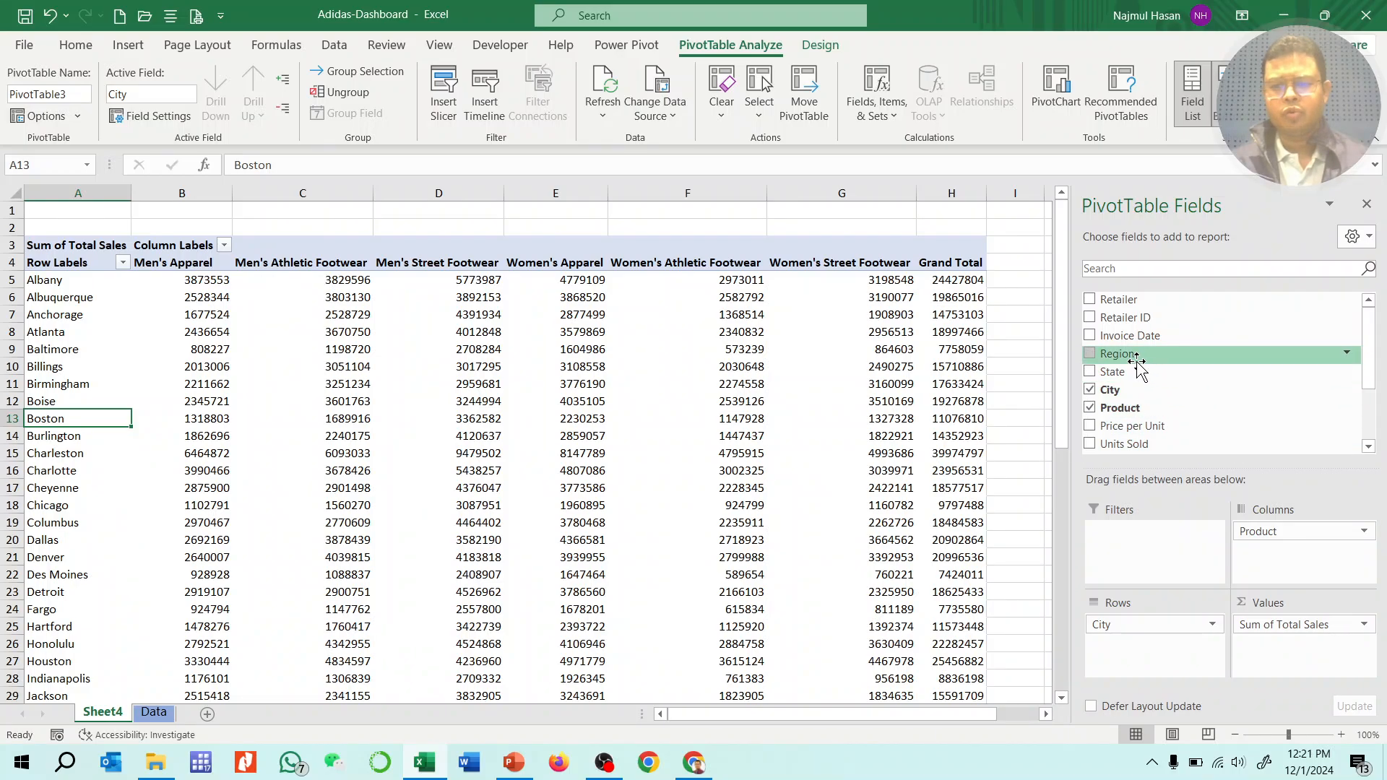
{"action": "left_click_drag", "start_coordinate": [1134, 354], "coordinate": [1164, 553]}
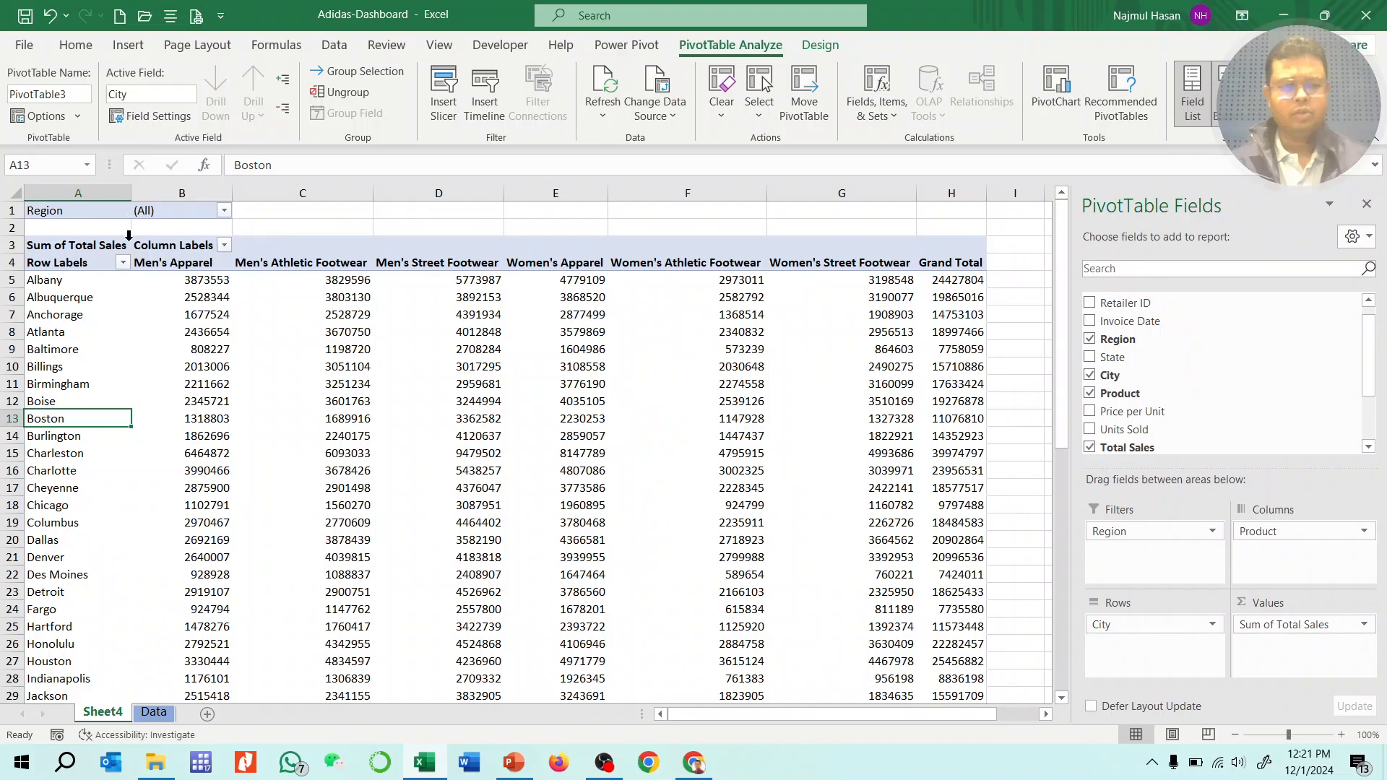
Step: Filter the PivotTable to show only the Midwest region
{"action": "left_click", "coordinate": [224, 211]}
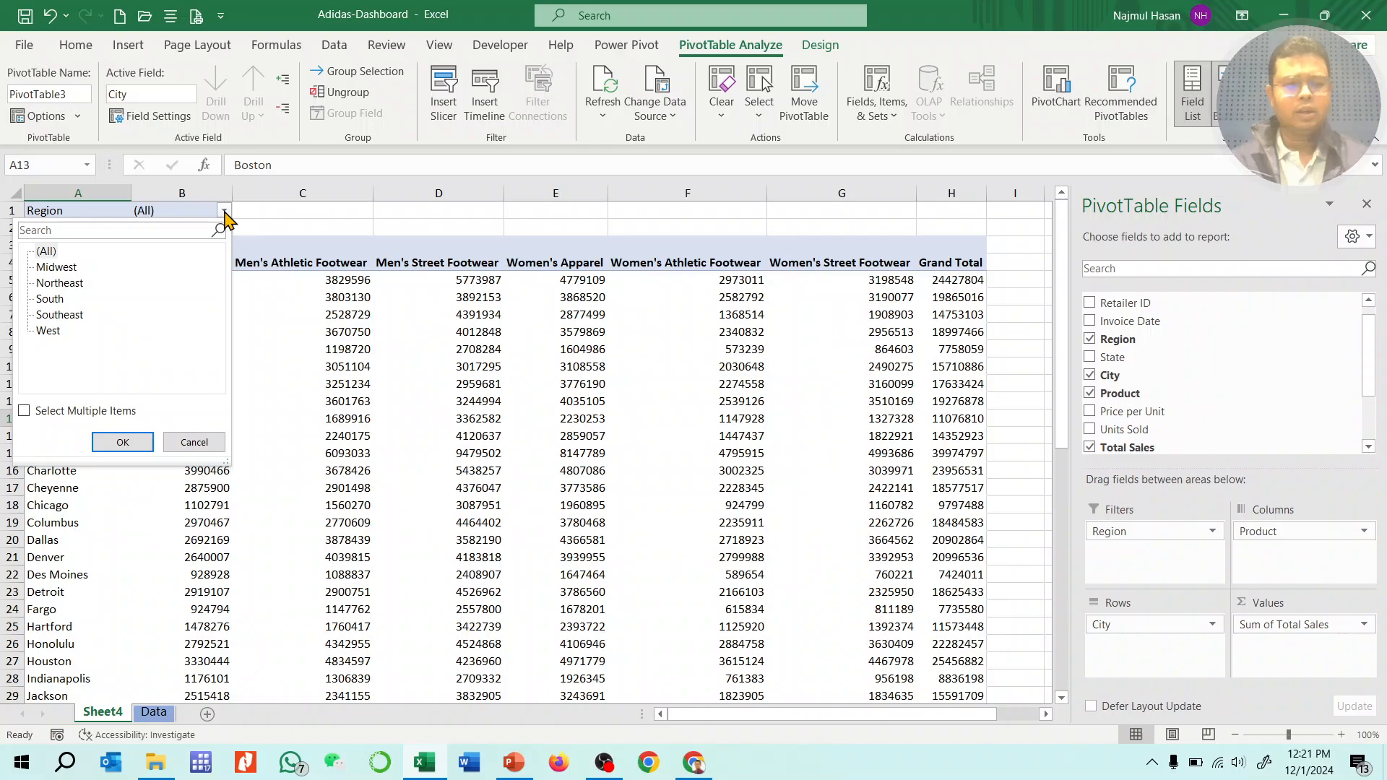
{"action": "left_click", "coordinate": [56, 266]}
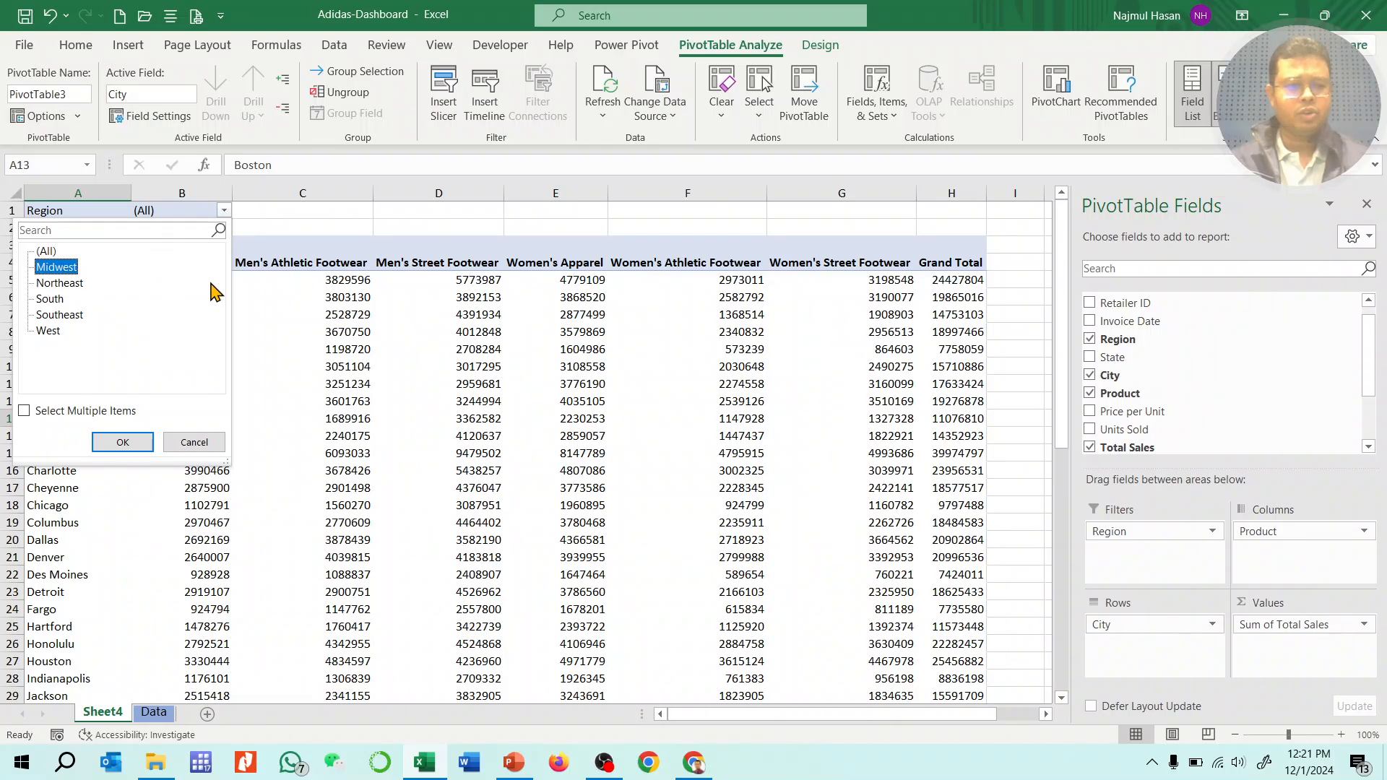
{"action": "left_click", "coordinate": [321, 218]}
{"action": "left_click", "coordinate": [223, 210]}
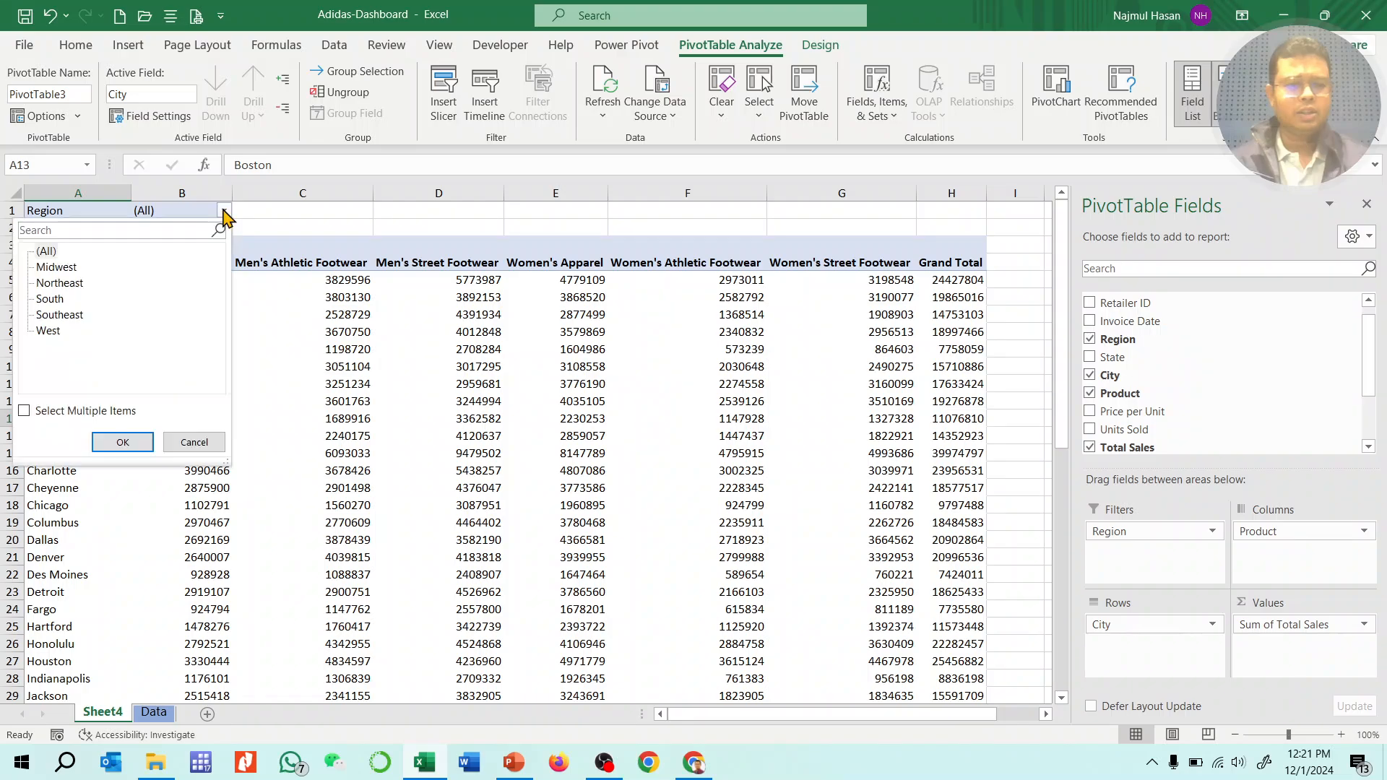
{"action": "left_click", "coordinate": [69, 267]}
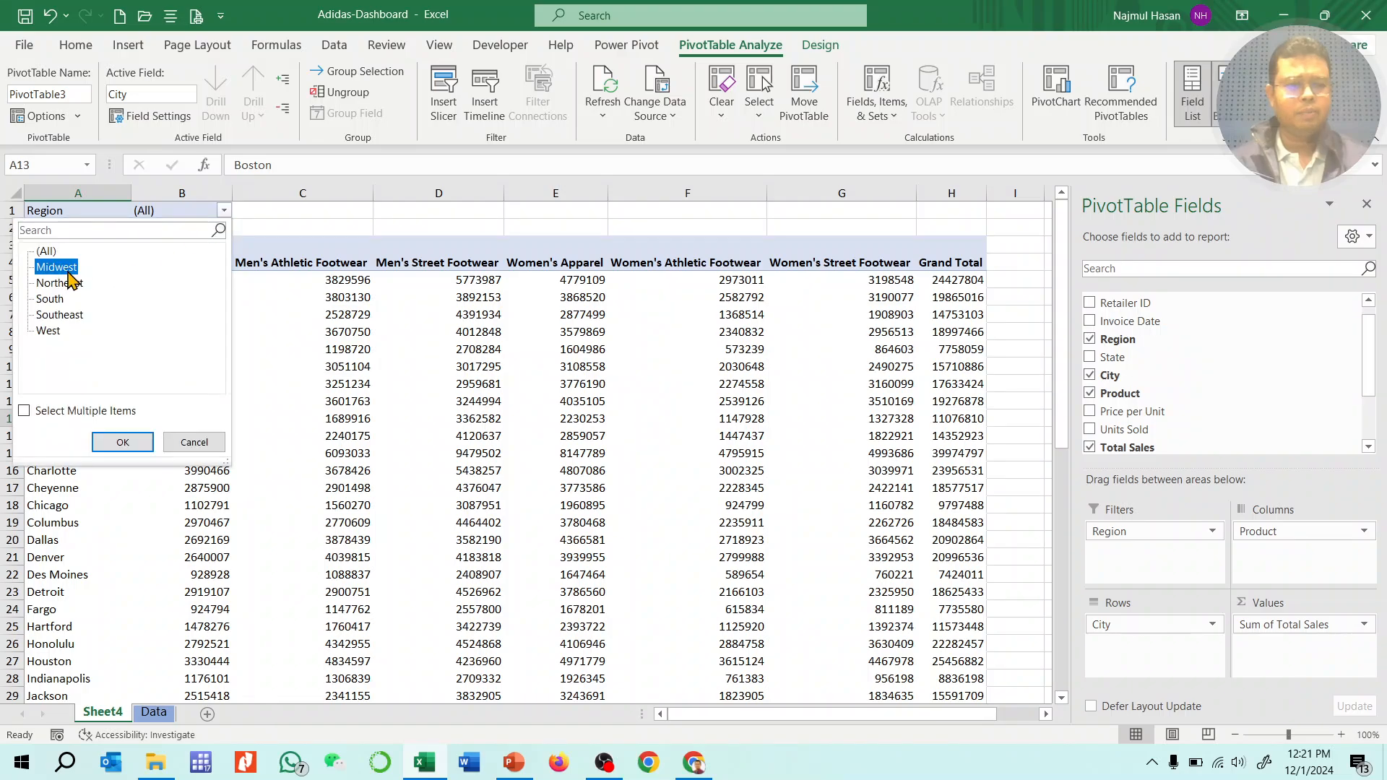
{"action": "left_click", "coordinate": [123, 442]}
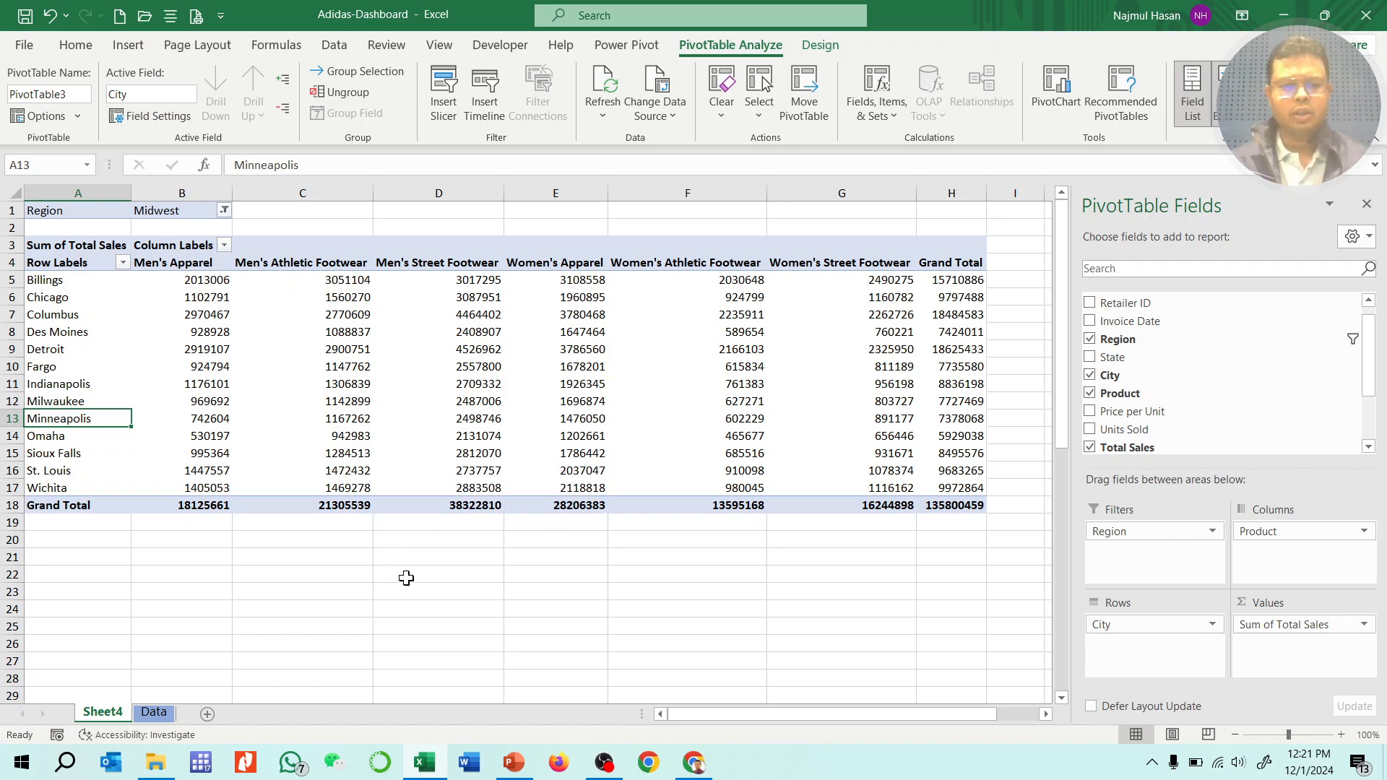
Step: Switch the PivotTable's Region filter to South
{"action": "left_click", "coordinate": [224, 210]}
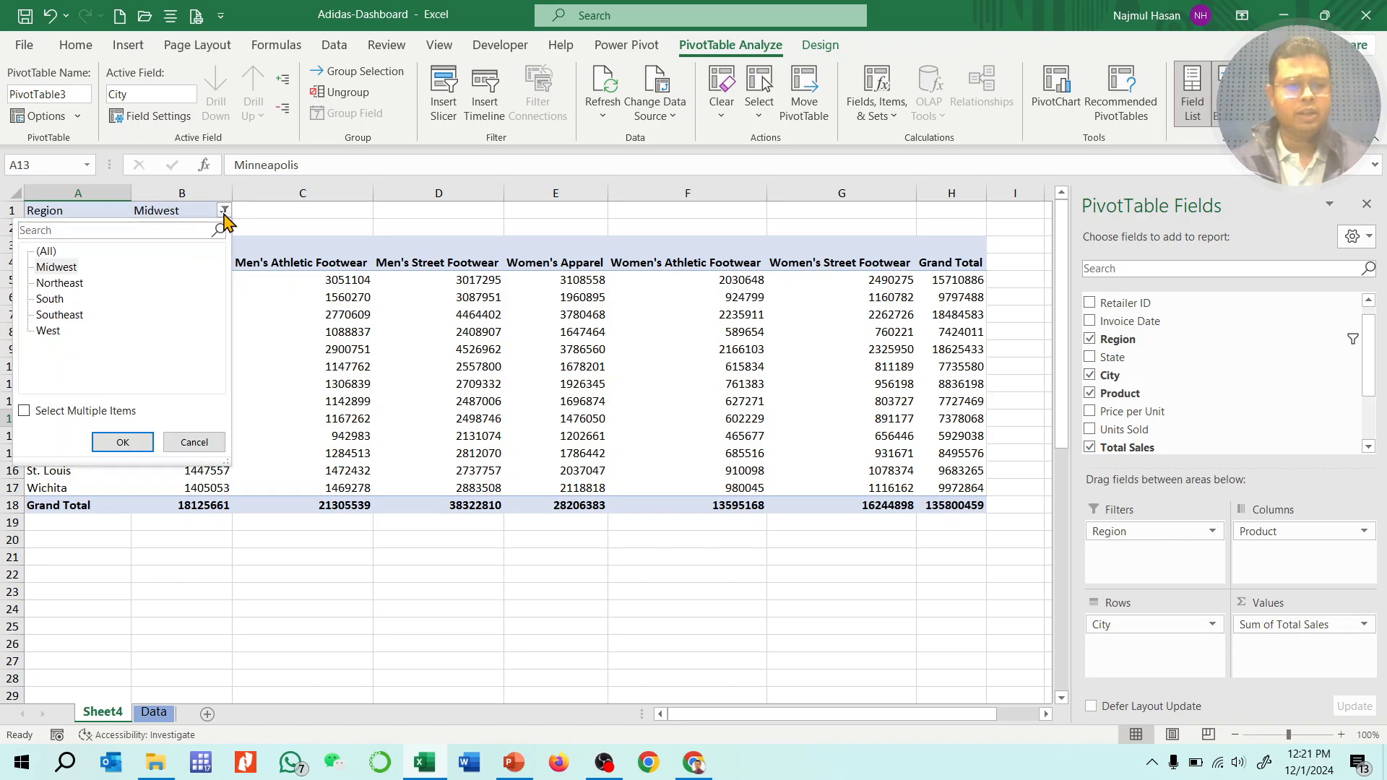
{"action": "left_click", "coordinate": [50, 299]}
{"action": "left_click", "coordinate": [119, 441]}
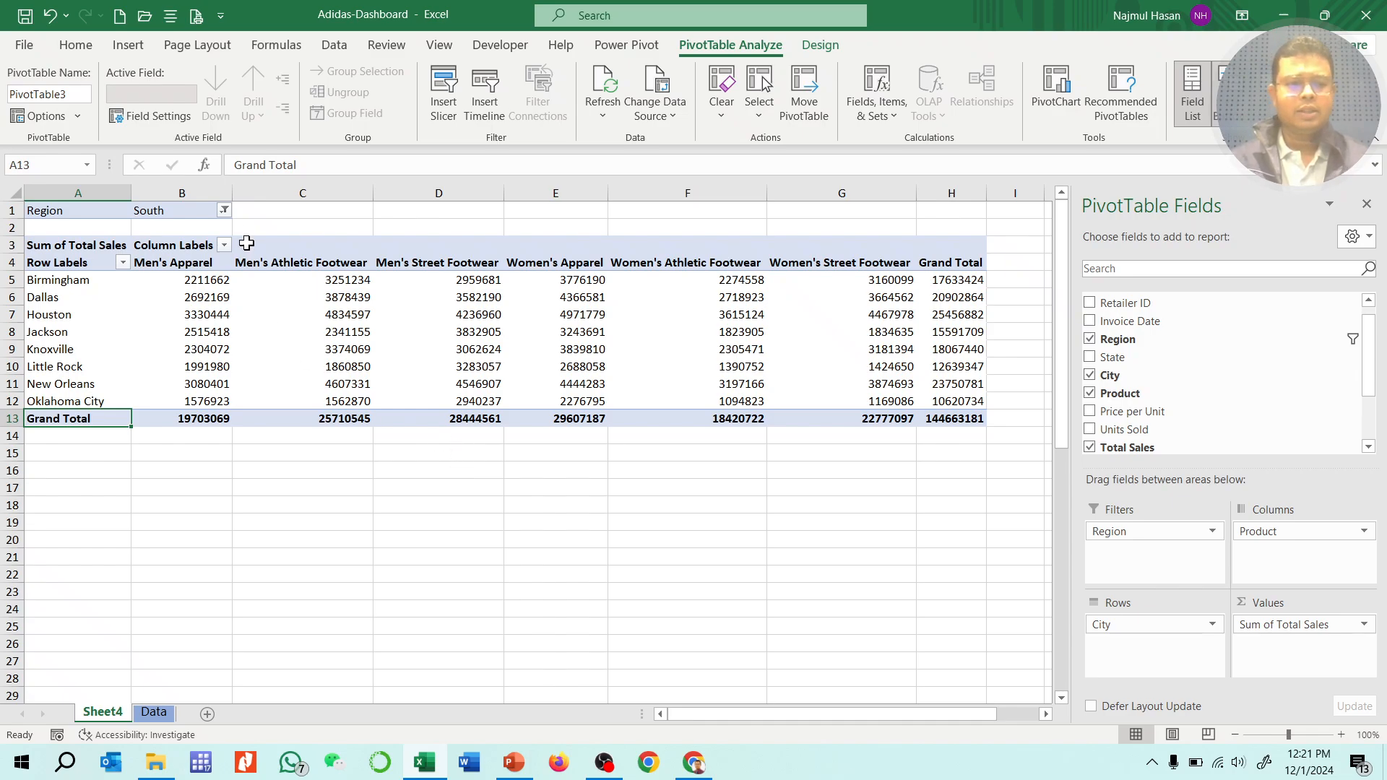
Step: Allow multiple items in the Region filter and include West together with South
{"action": "left_click", "coordinate": [225, 211]}
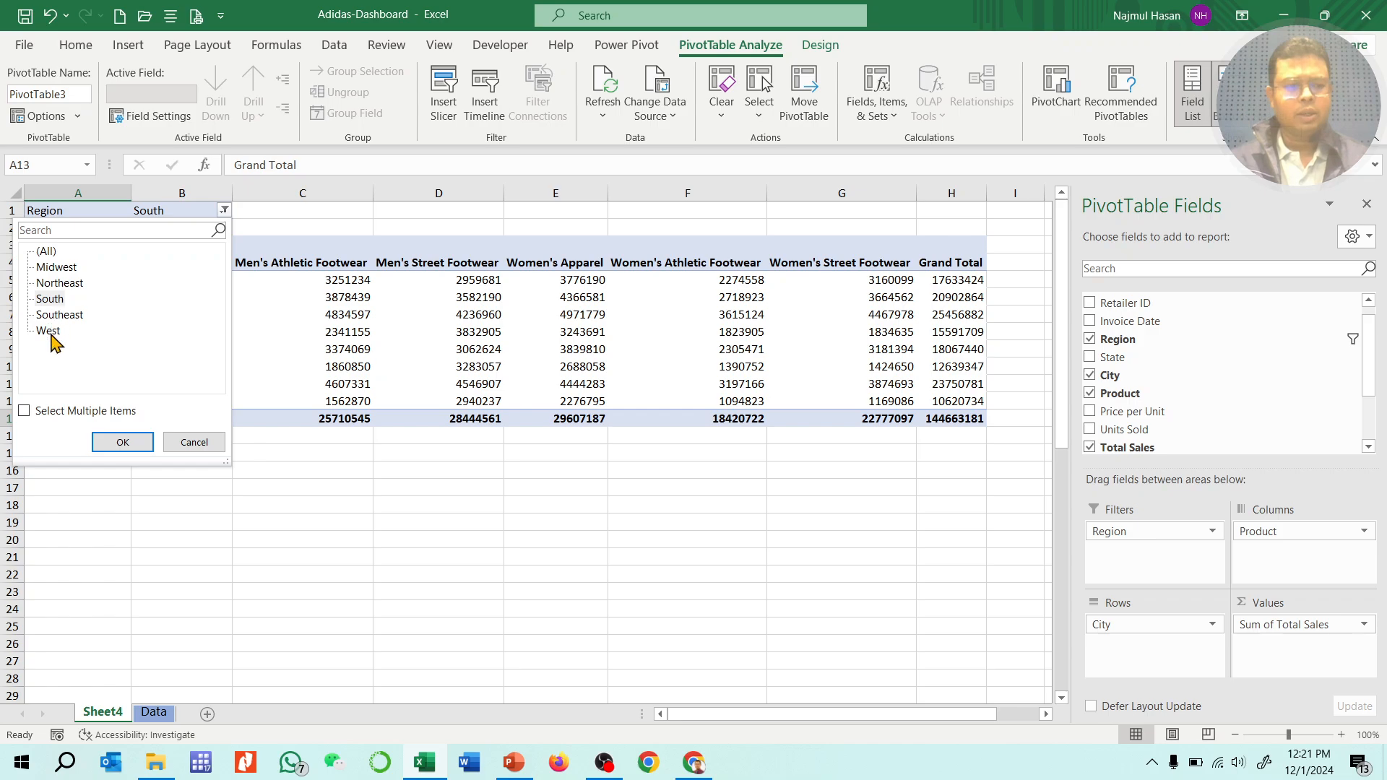
{"action": "left_click", "coordinate": [25, 412]}
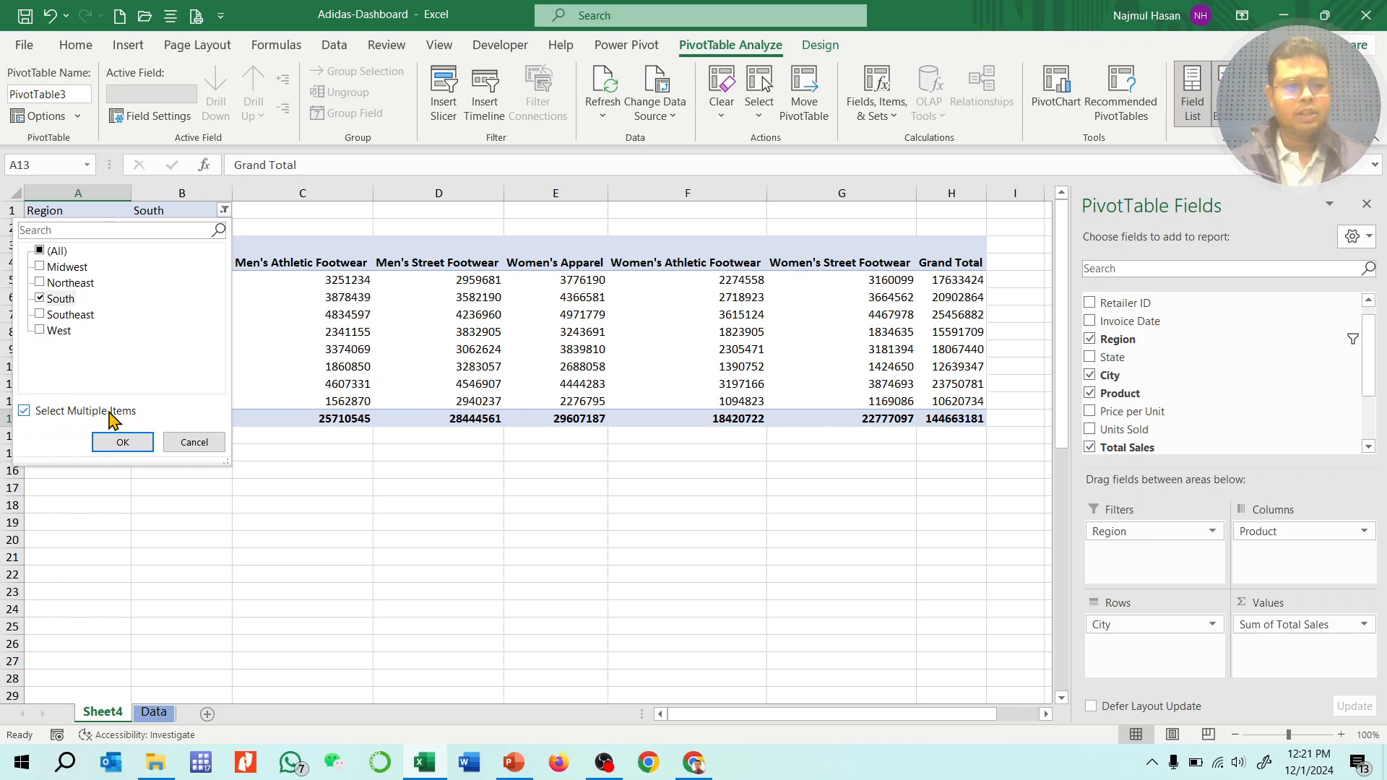
{"action": "left_click", "coordinate": [40, 331]}
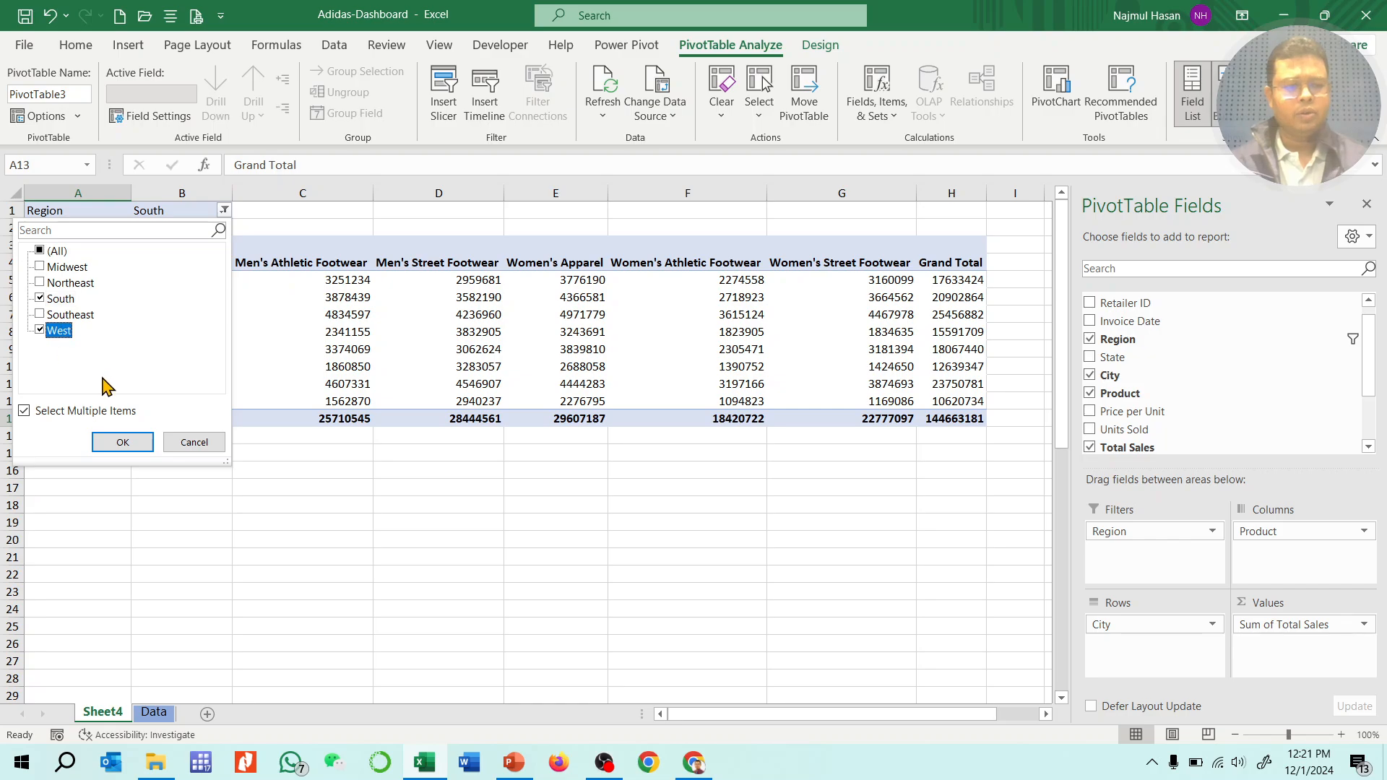
{"action": "left_click", "coordinate": [120, 441]}
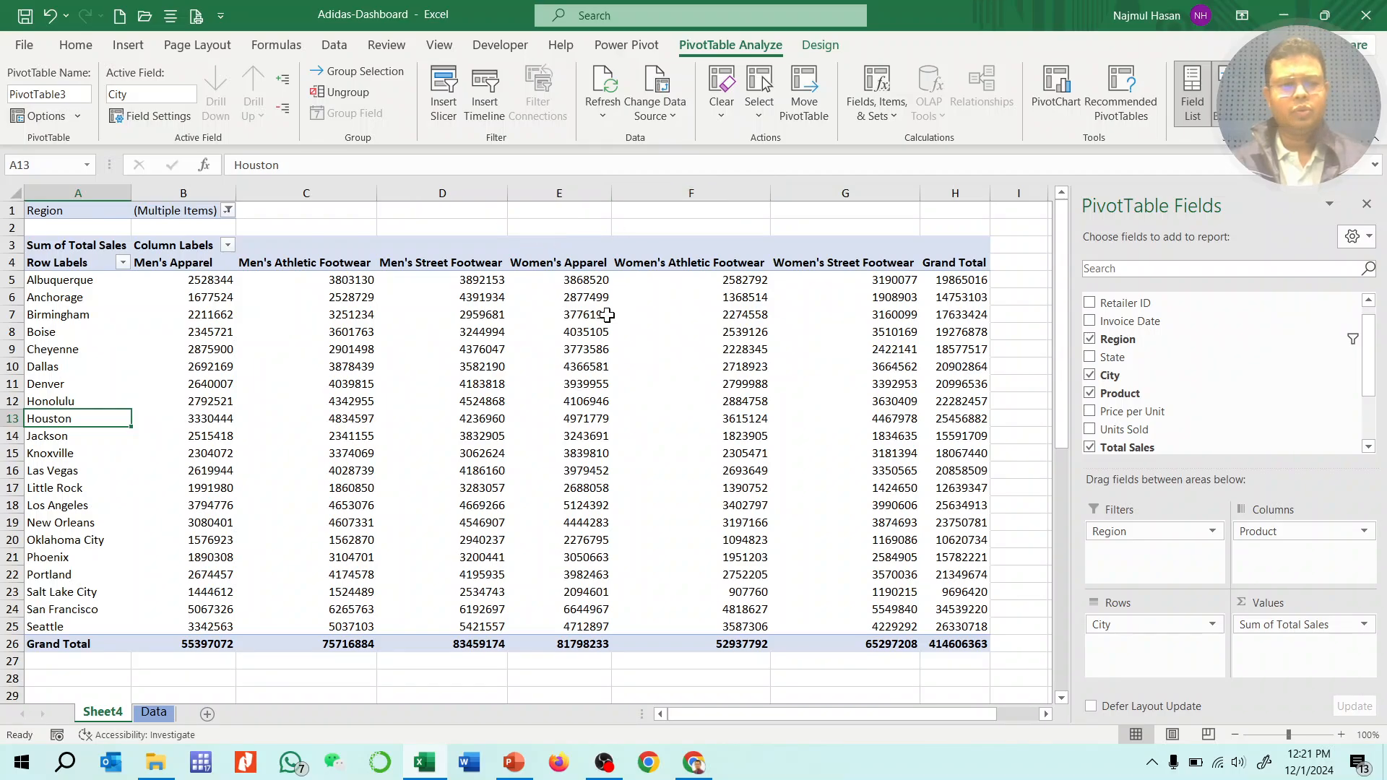
Step: Review the Invoice Date column on the Data sheet and return to the PivotTable on Sheet4
{"action": "mouse_move", "coordinate": [553, 357]}
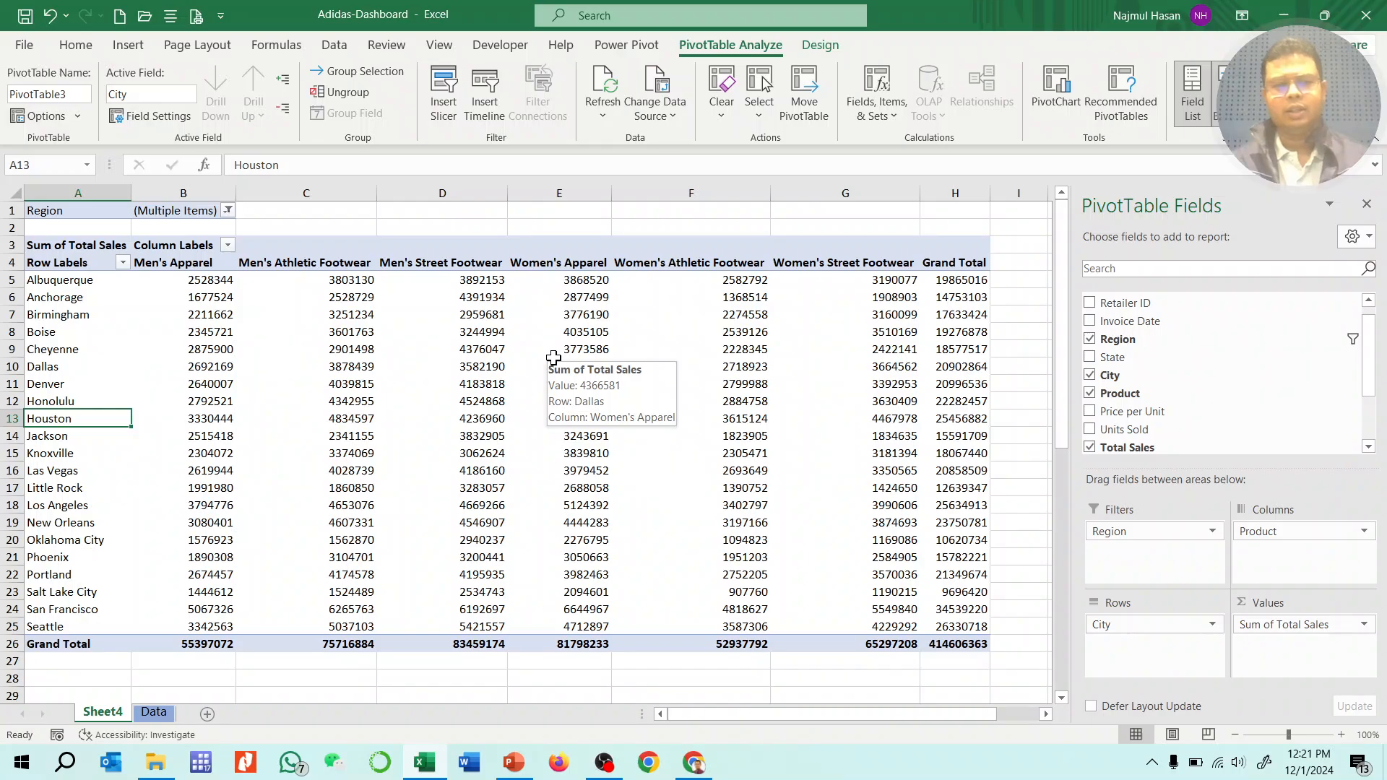
{"action": "mouse_move", "coordinate": [712, 424]}
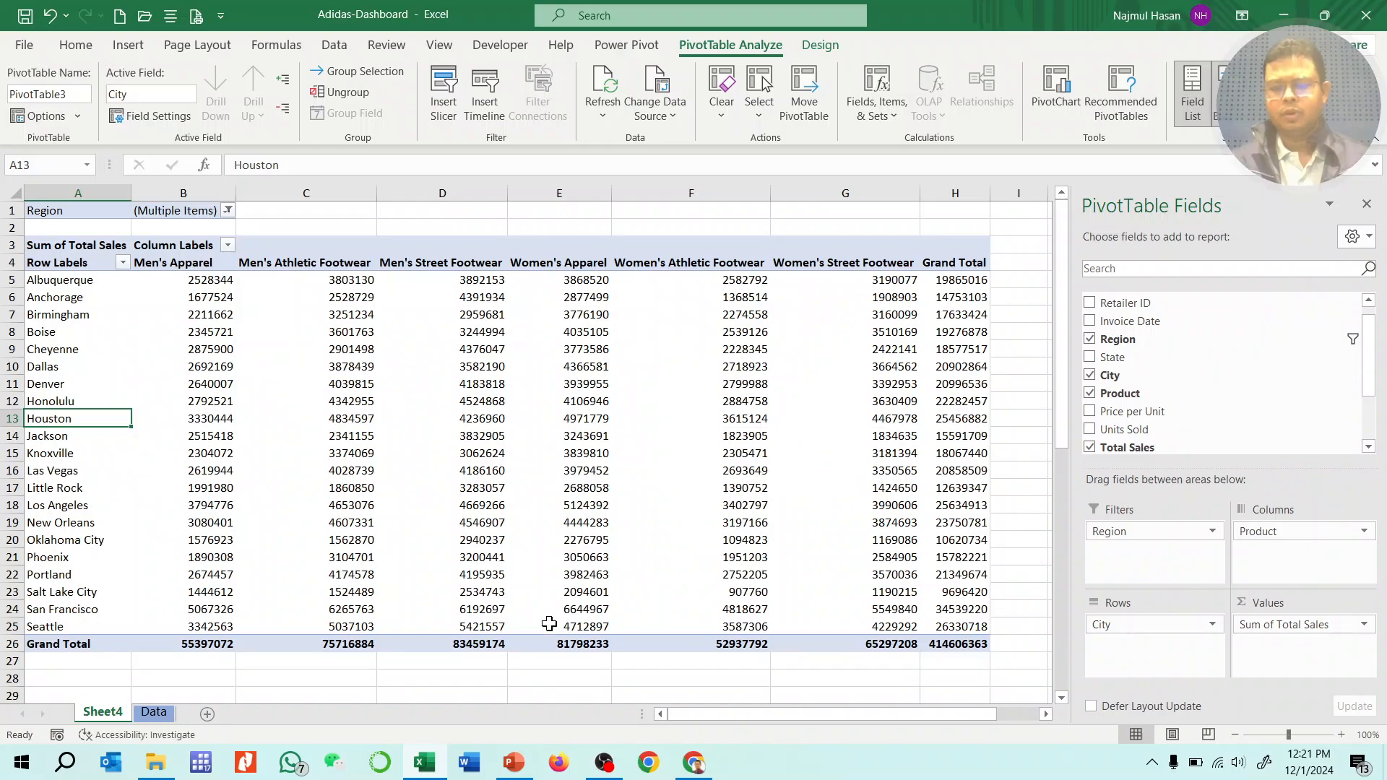
{"action": "mouse_move", "coordinate": [848, 385]}
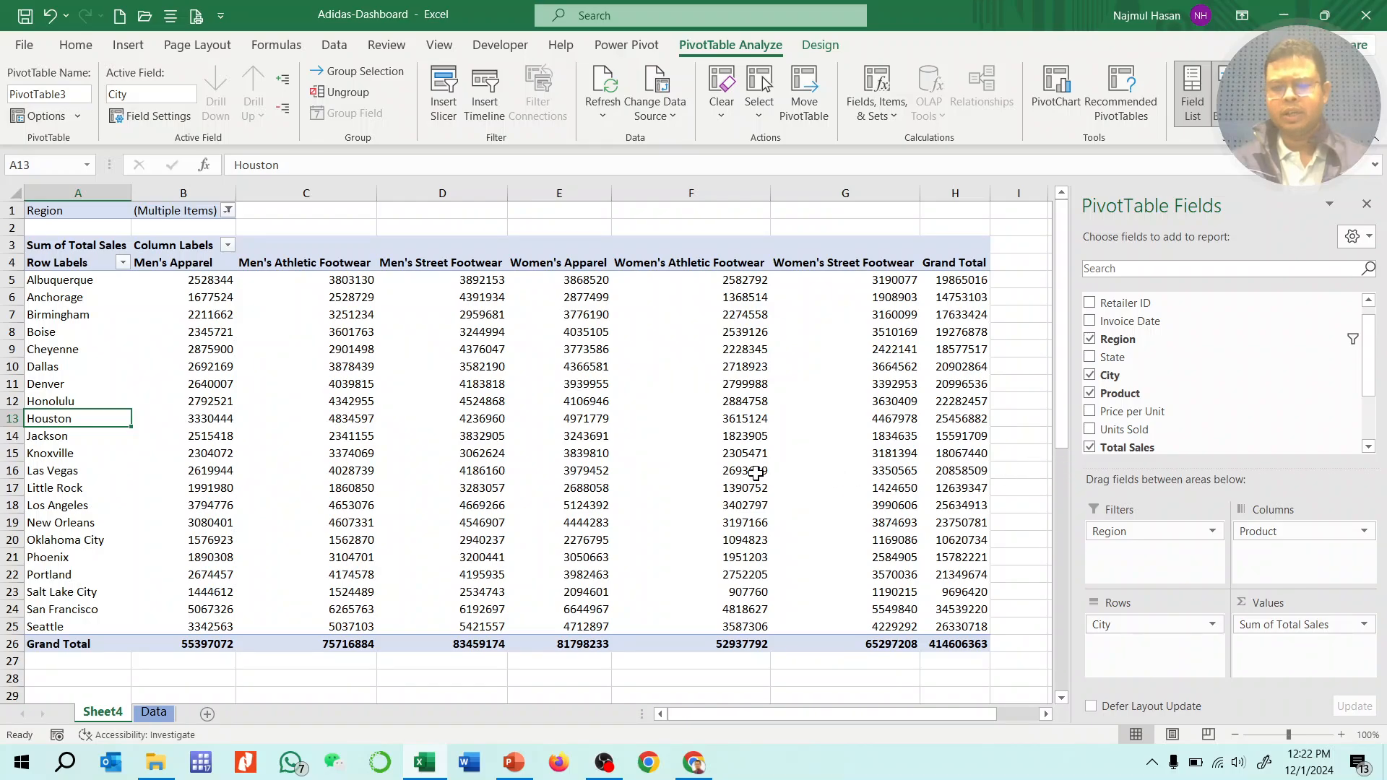
{"action": "mouse_move", "coordinate": [755, 473]}
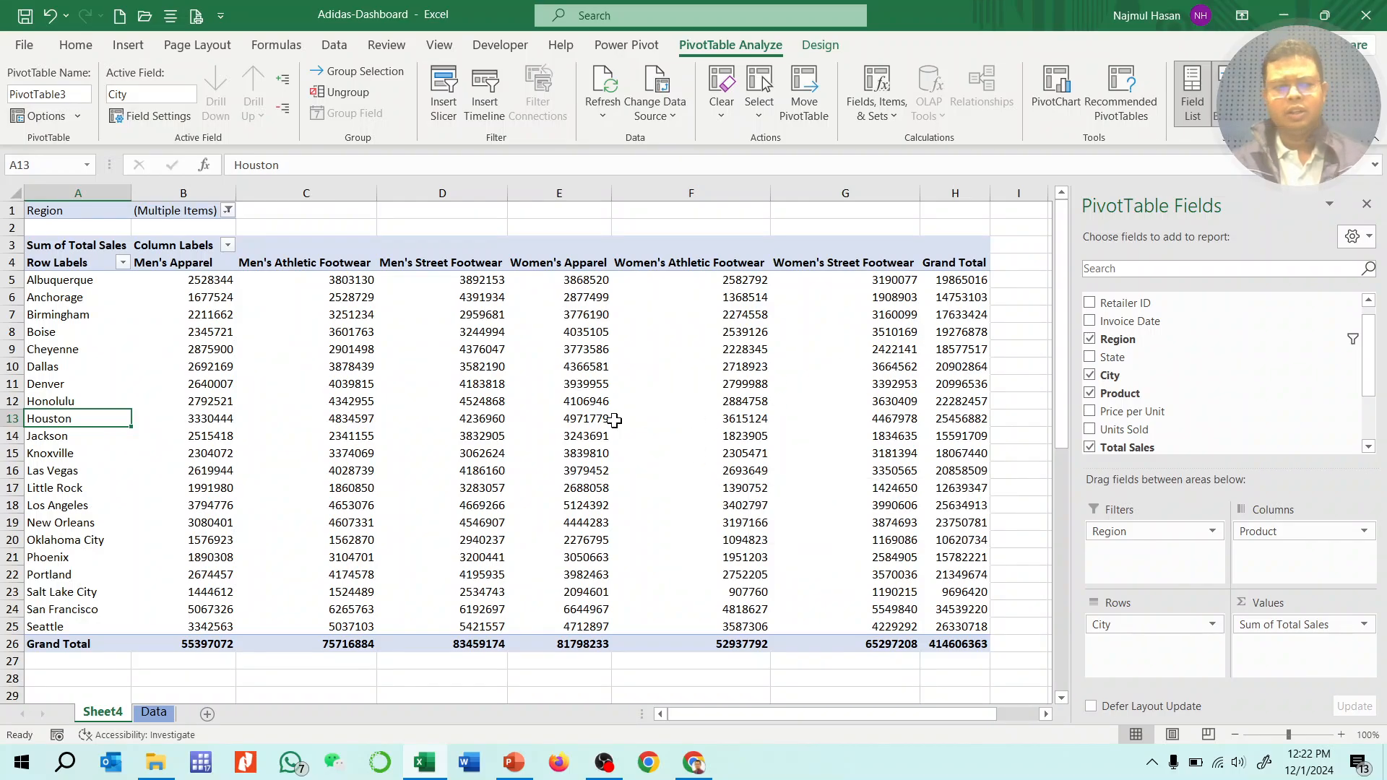
{"action": "left_click", "coordinate": [154, 712]}
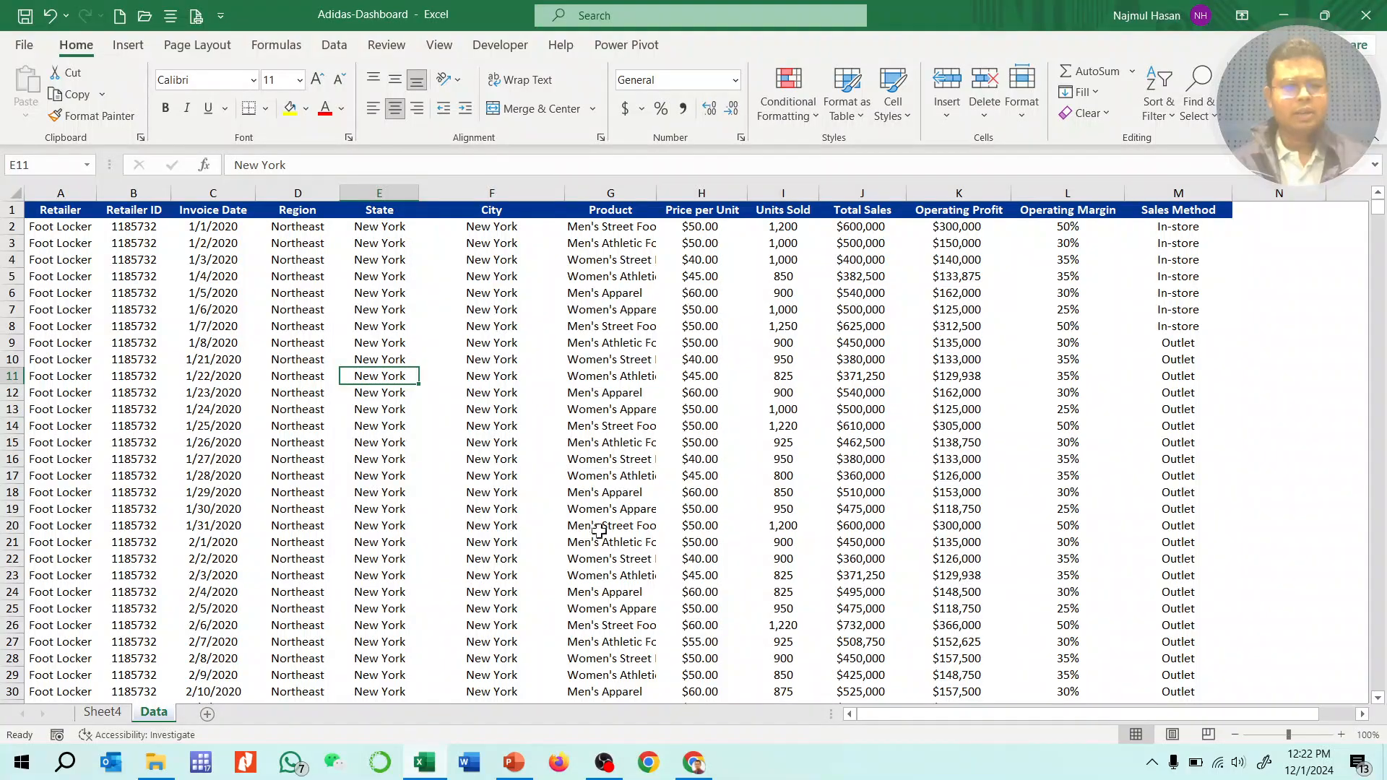
{"action": "left_click", "coordinate": [226, 199]}
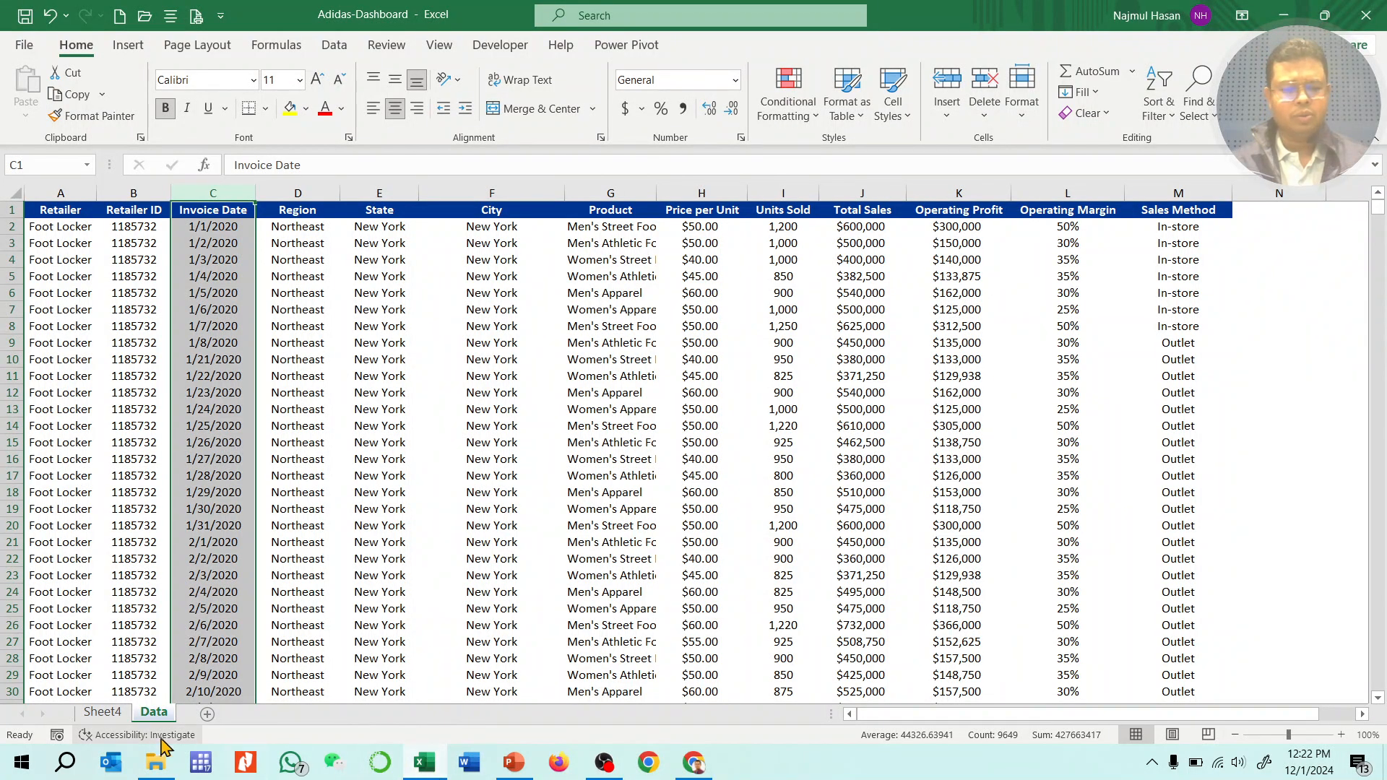
{"action": "left_click", "coordinate": [102, 711]}
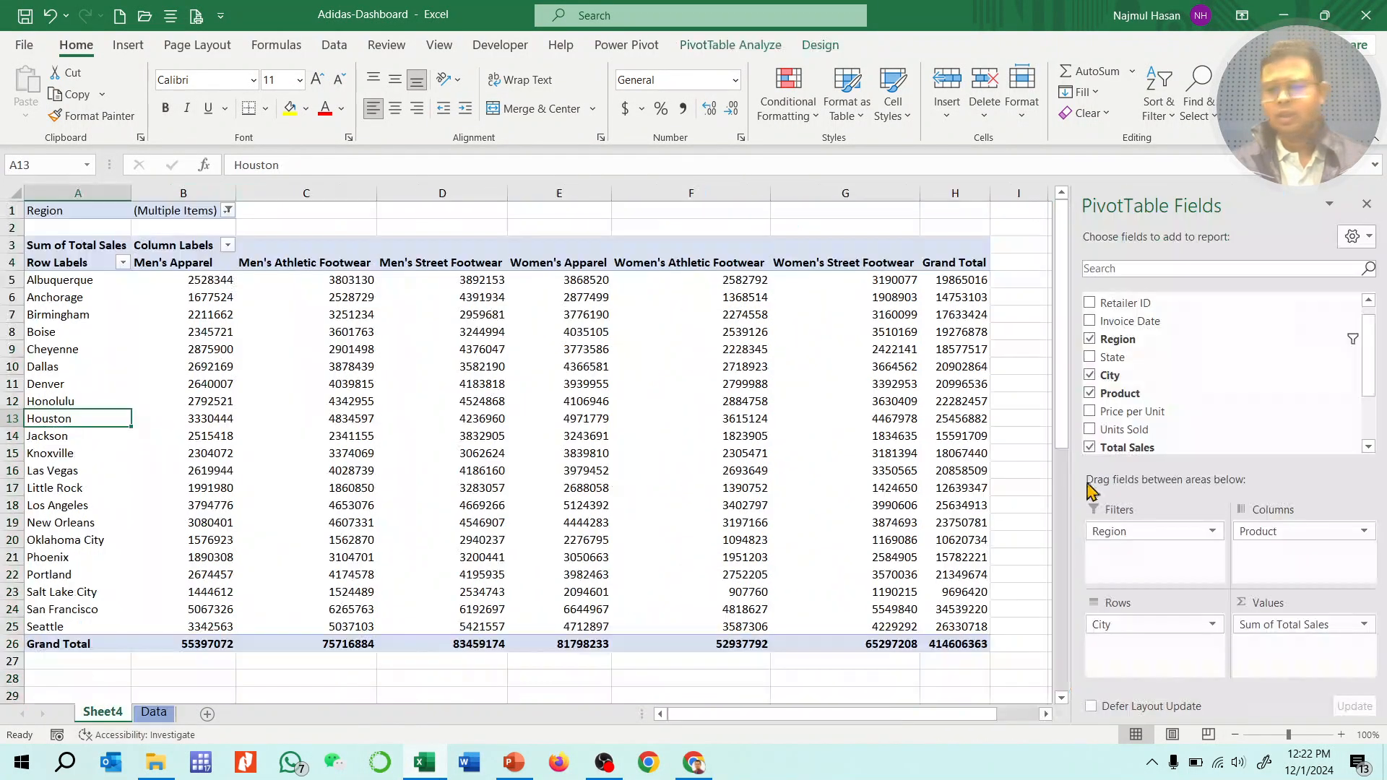
Step: Clear the PivotTable by removing the Region, City, Product and Total Sales fields
{"action": "left_click", "coordinate": [1089, 339]}
{"action": "left_click", "coordinate": [1090, 375]}
{"action": "left_click", "coordinate": [1090, 393]}
{"action": "left_click", "coordinate": [1090, 447]}
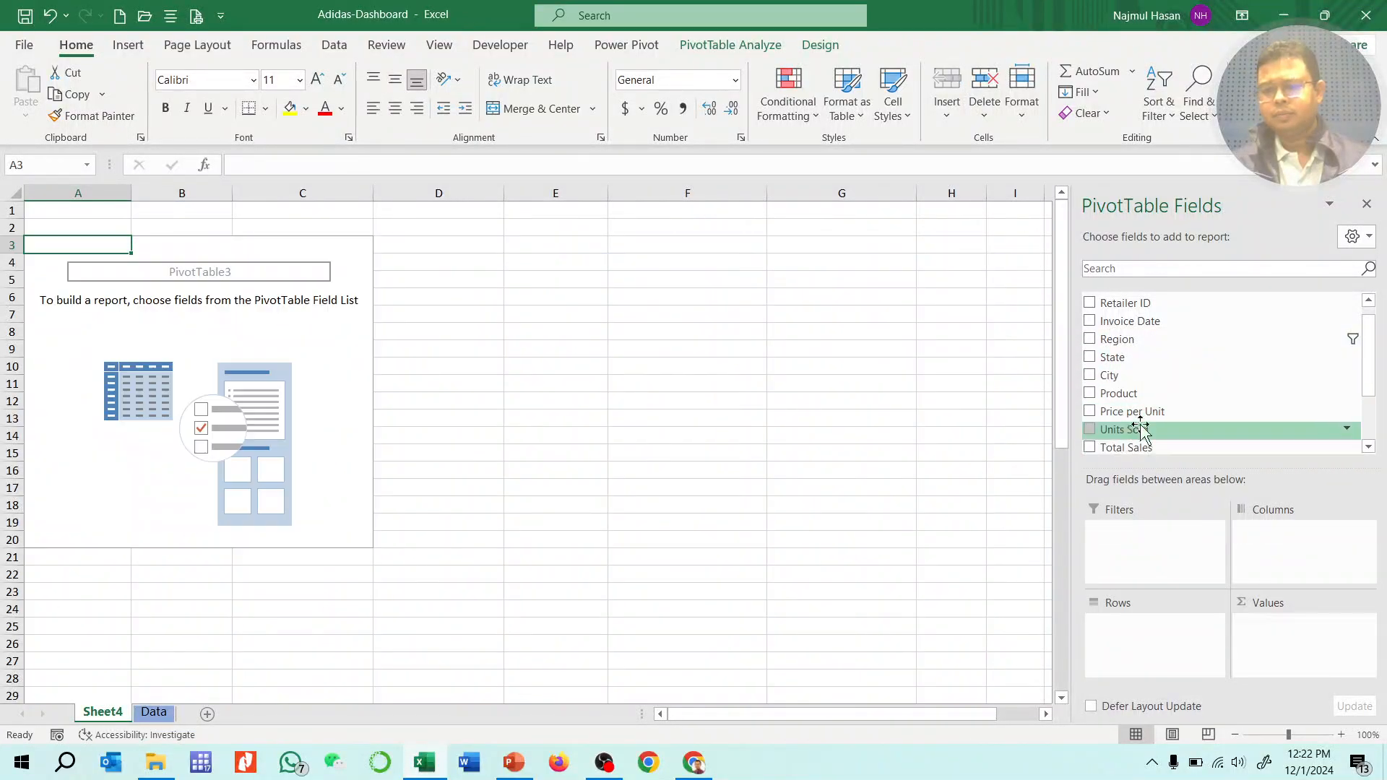
Step: Add Invoice Date to the PivotTable's rows and Total Sales to its values
{"action": "scroll", "coordinate": [1221, 427], "scroll_direction": "down", "scroll_amount": 2}
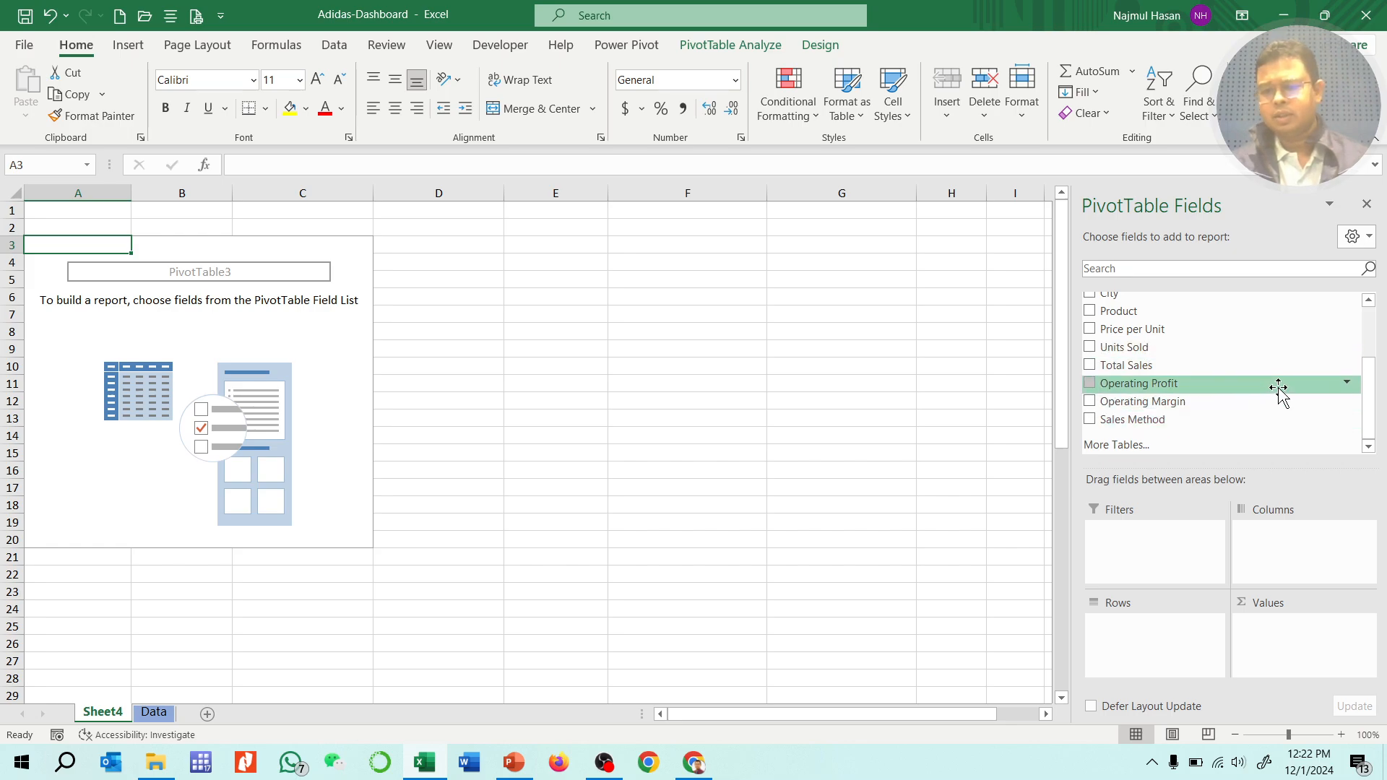
{"action": "scroll", "coordinate": [1214, 349], "scroll_direction": "up", "scroll_amount": 2}
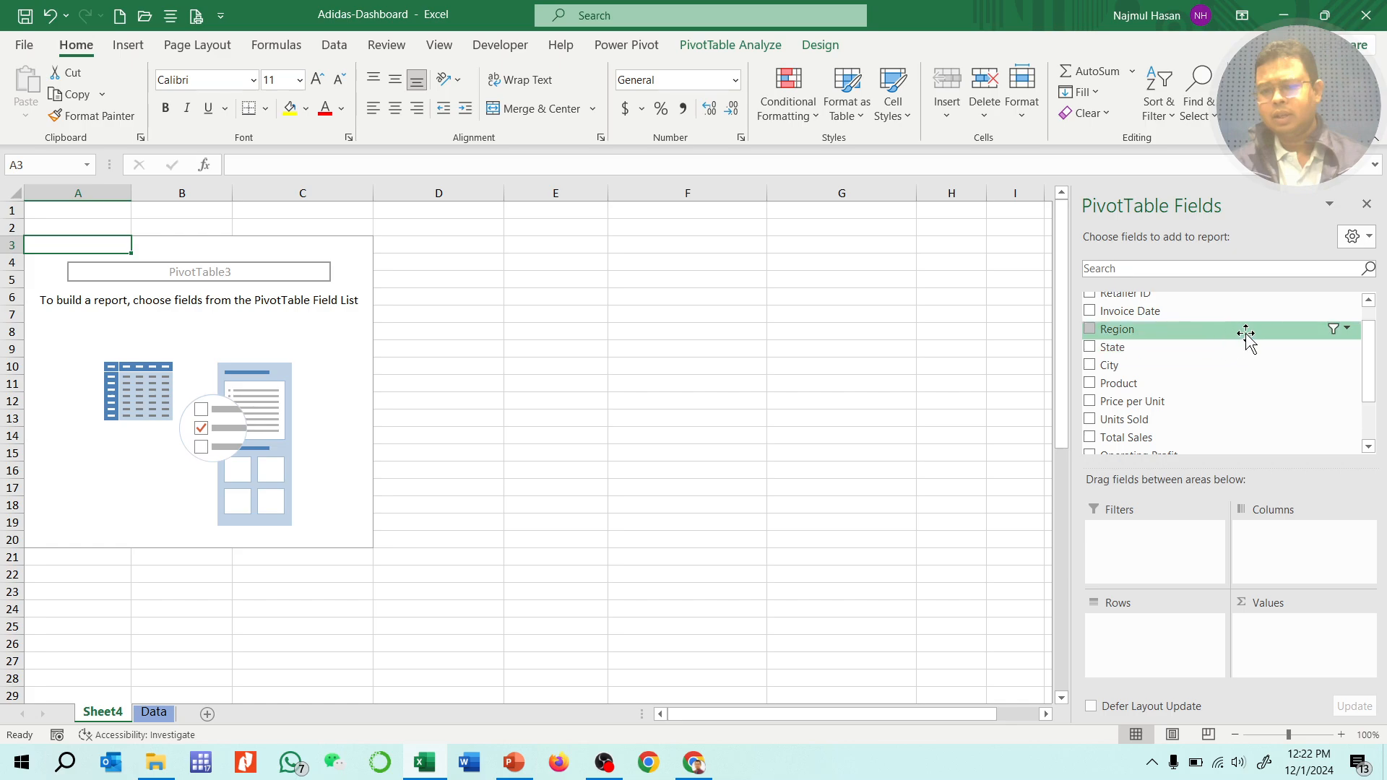
{"action": "left_click_drag", "start_coordinate": [1248, 340], "coordinate": [1146, 645]}
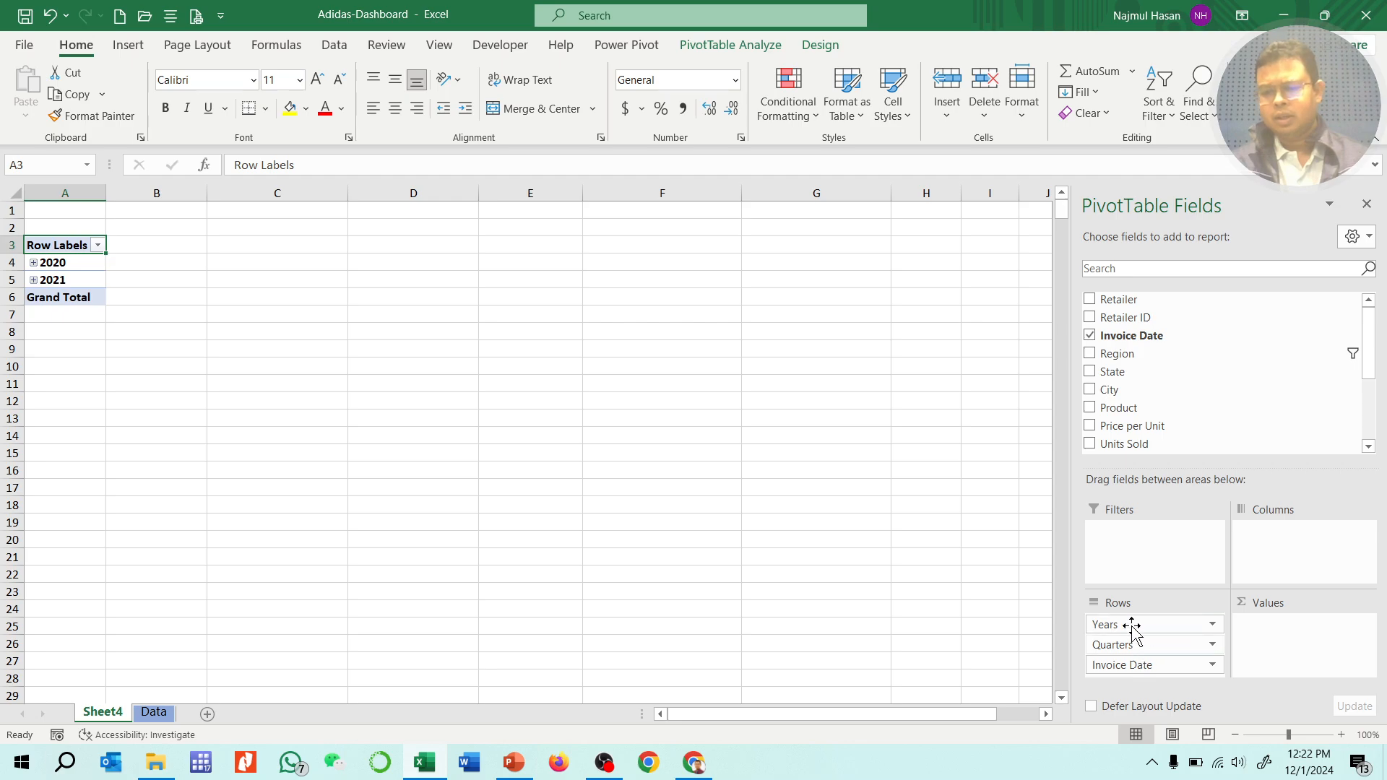
{"action": "scroll", "coordinate": [1231, 365], "scroll_direction": "down", "scroll_amount": 3}
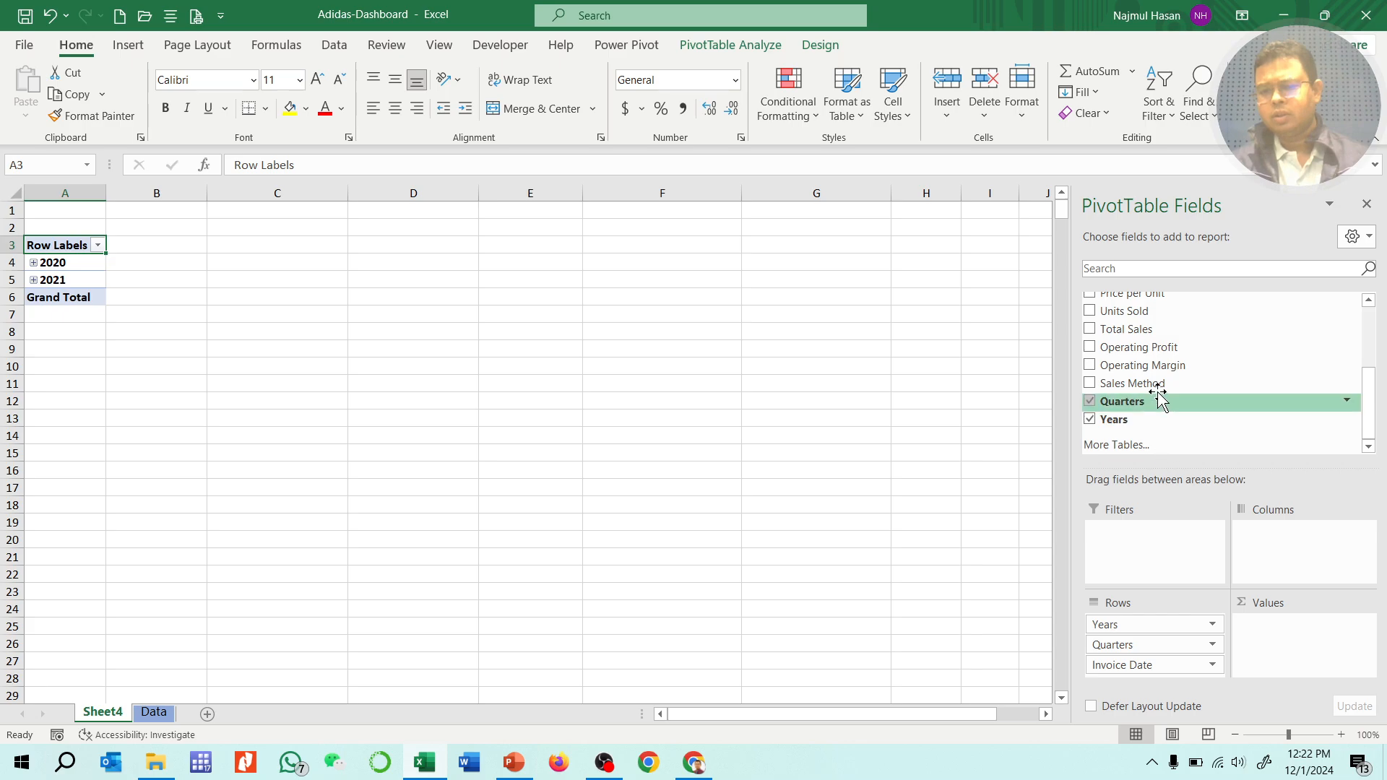
{"action": "left_click_drag", "start_coordinate": [1153, 334], "coordinate": [1302, 629]}
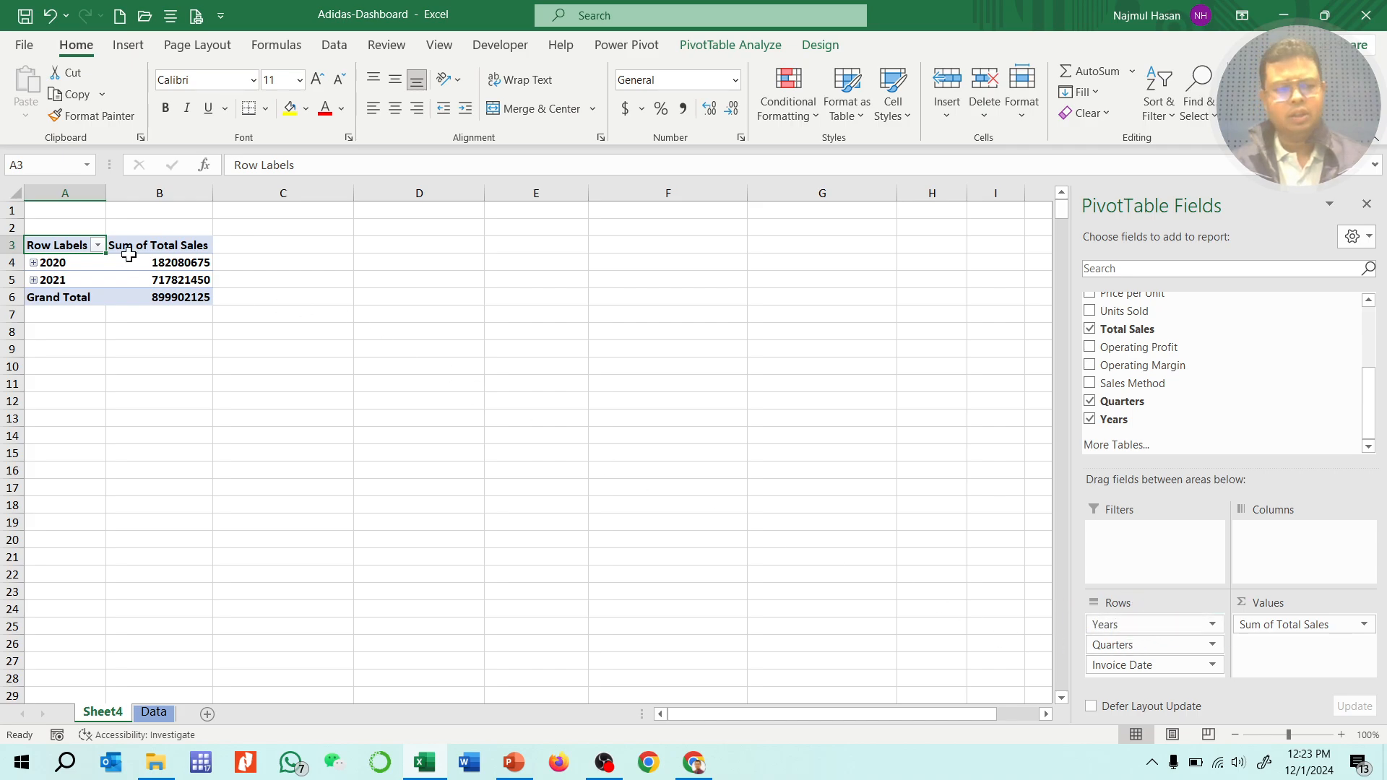
Step: Remove Years and Invoice Date from the PivotTable's rows, keeping only Quarters
{"action": "left_click", "coordinate": [1212, 625]}
{"action": "left_click", "coordinate": [1185, 583]}
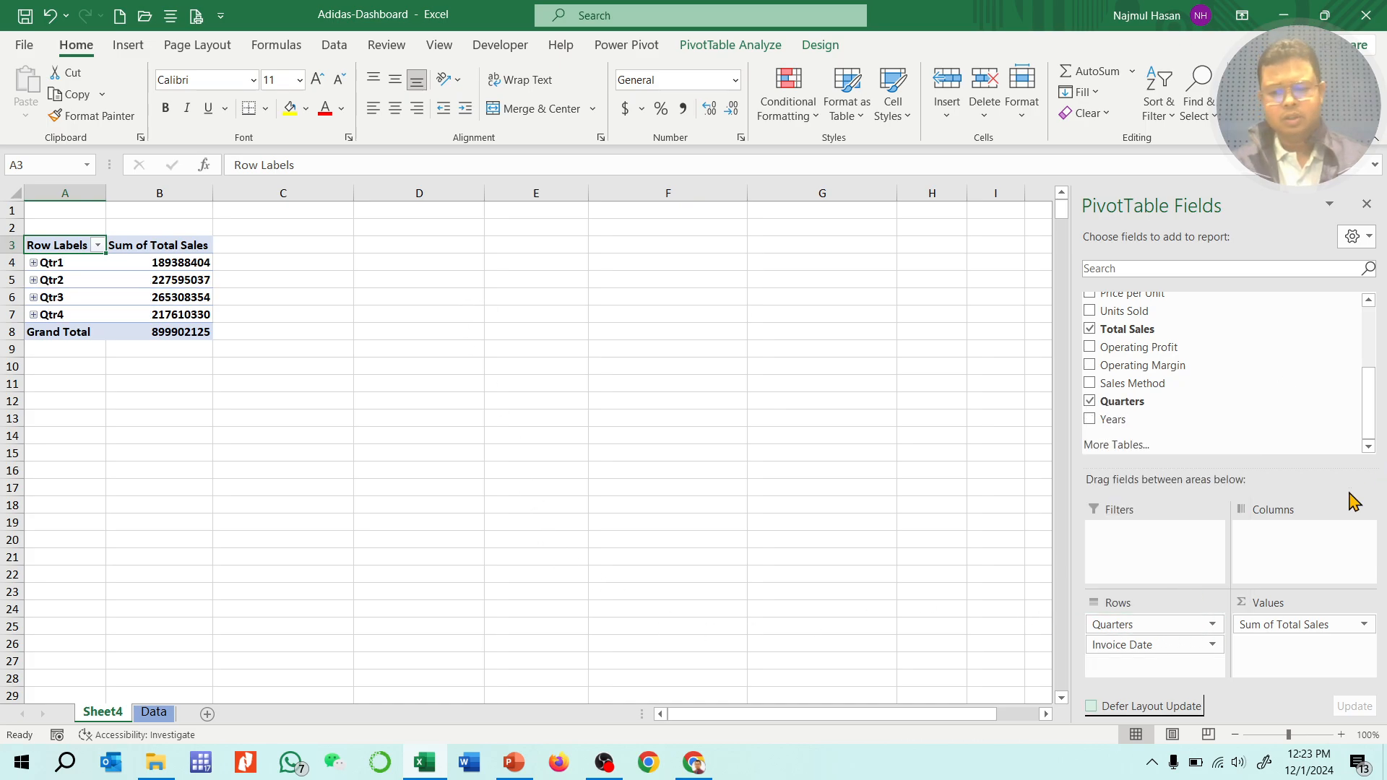
{"action": "left_click", "coordinate": [1212, 644]}
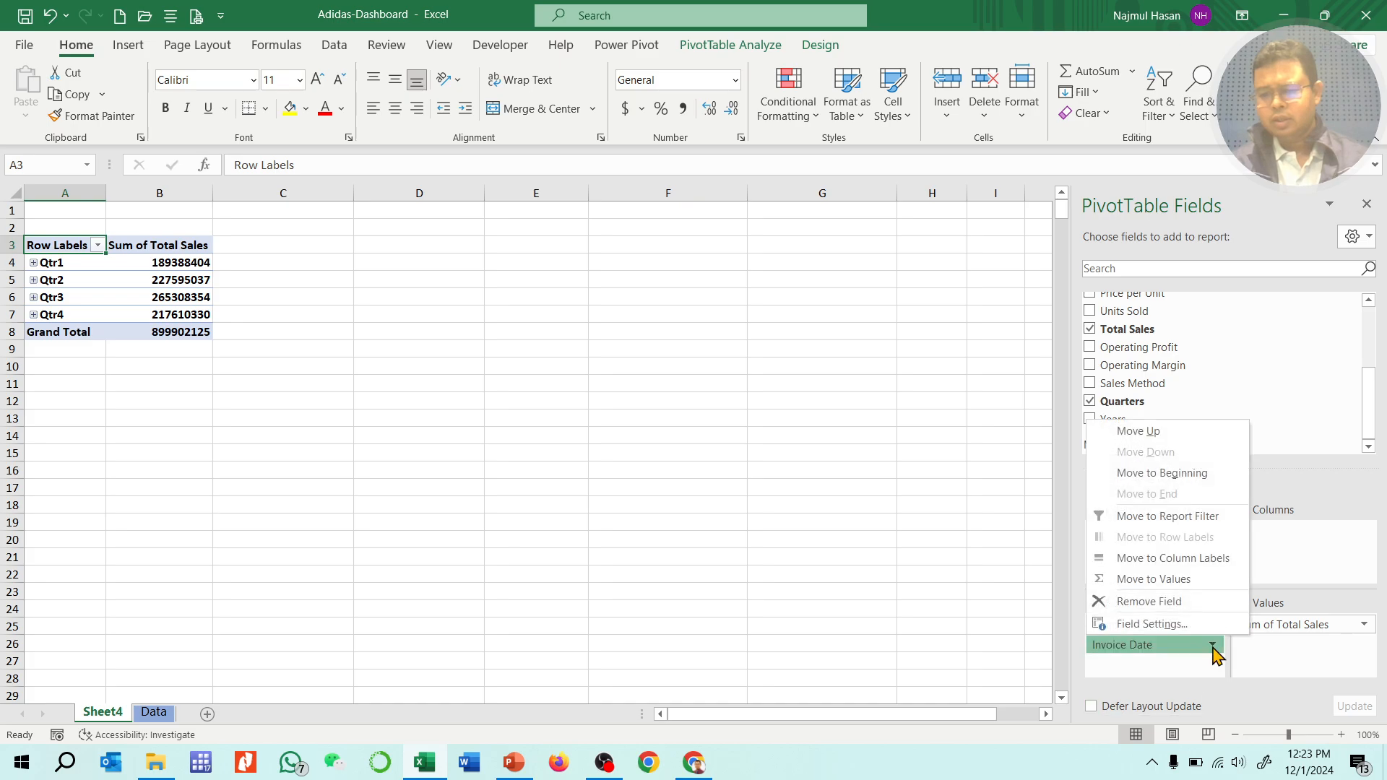
{"action": "left_click", "coordinate": [1190, 602]}
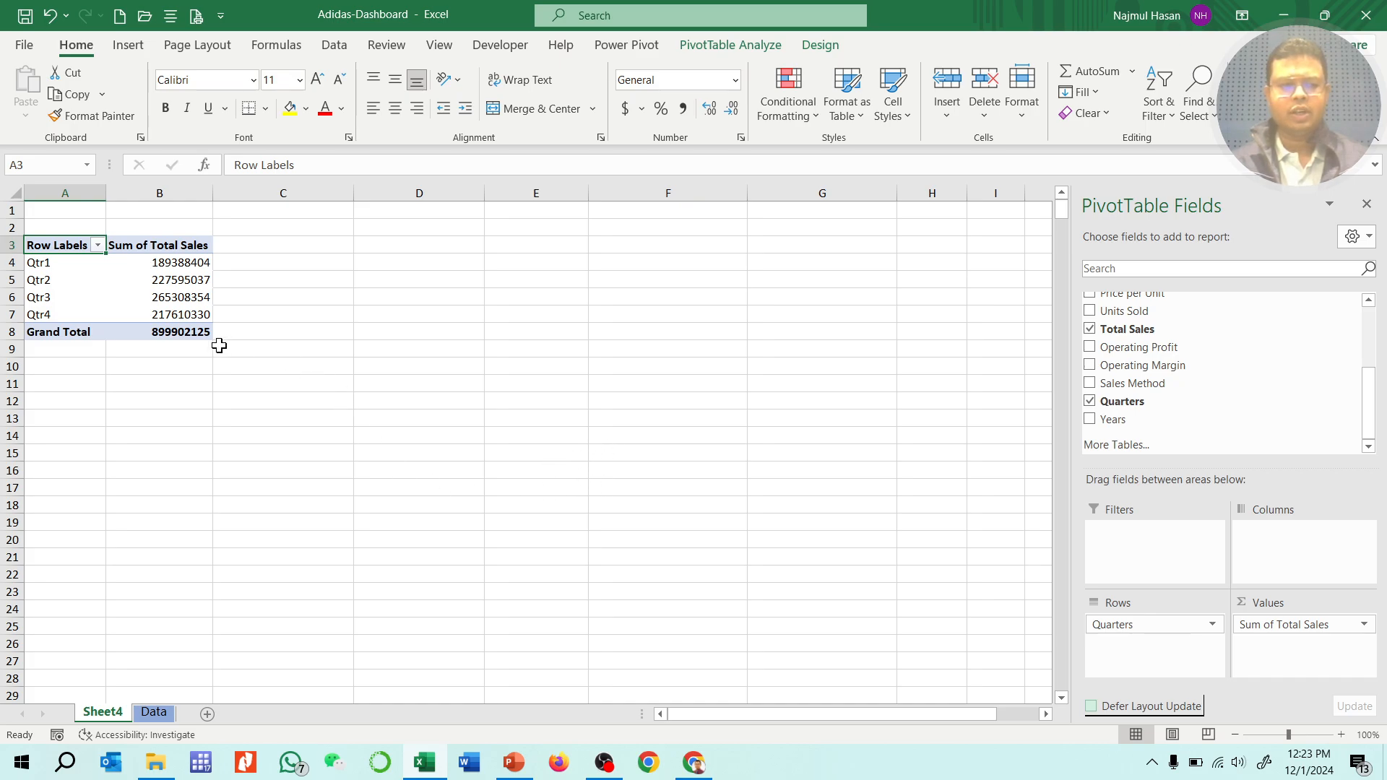
Step: Insert a Line with Markers PivotChart of the quarterly total sales and enlarge it beside the PivotTable
{"action": "left_click", "coordinate": [192, 298]}
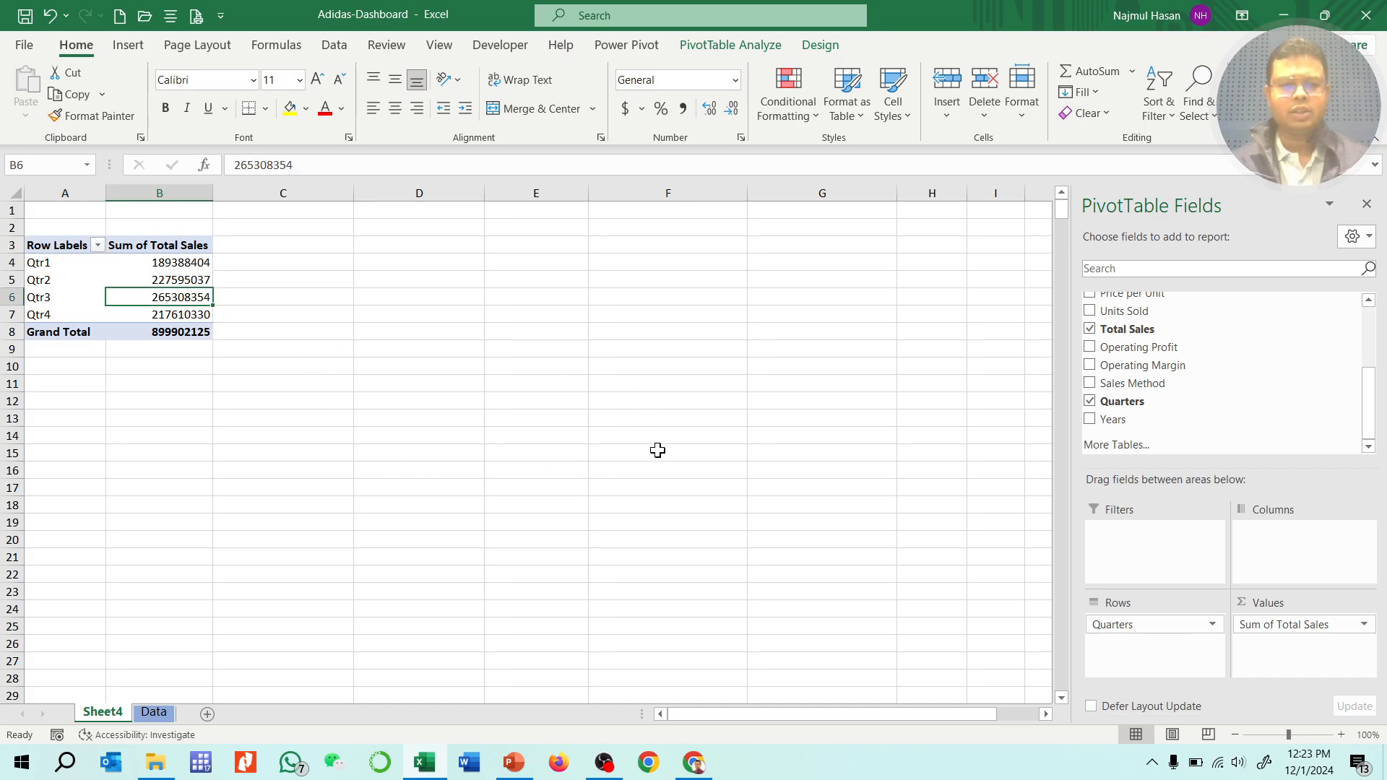
{"action": "left_click", "coordinate": [730, 45]}
{"action": "left_click", "coordinate": [1040, 97]}
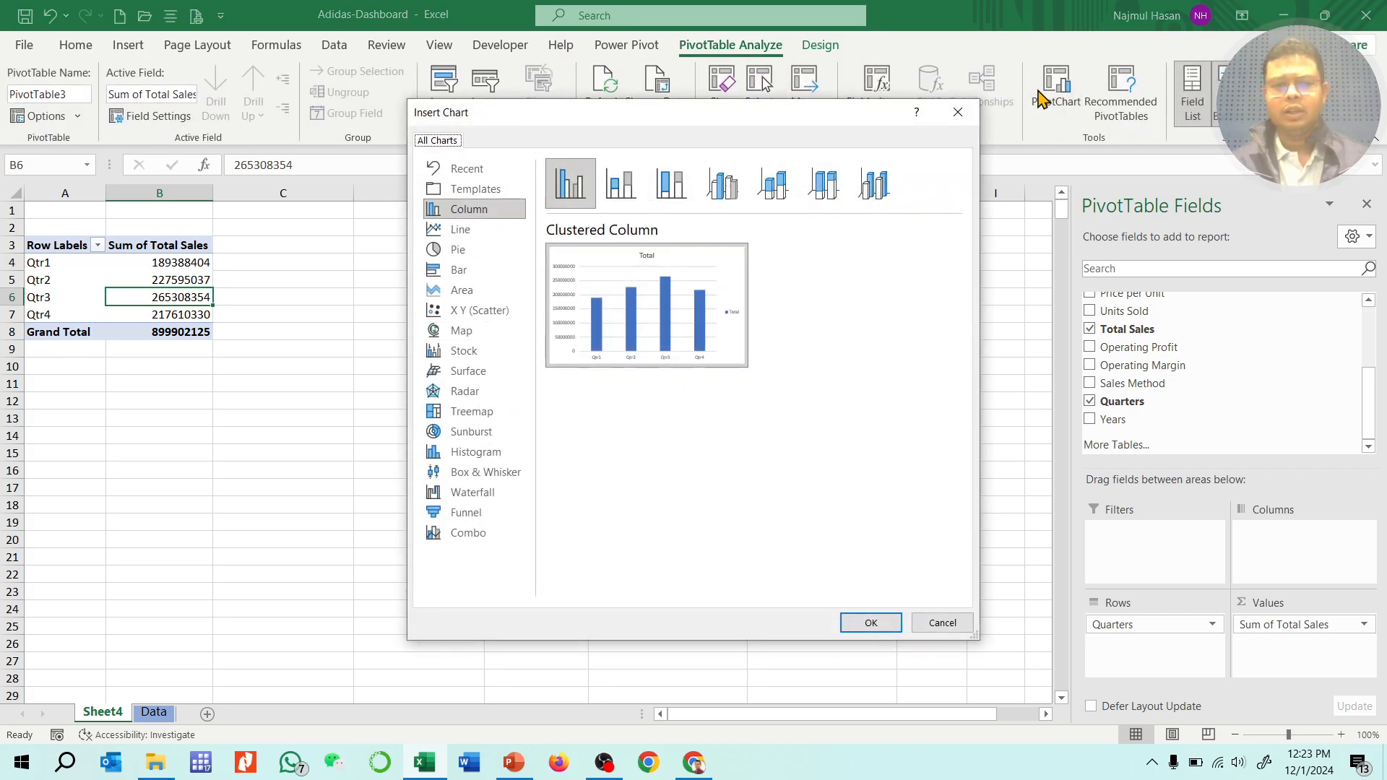
{"action": "left_click", "coordinate": [463, 230]}
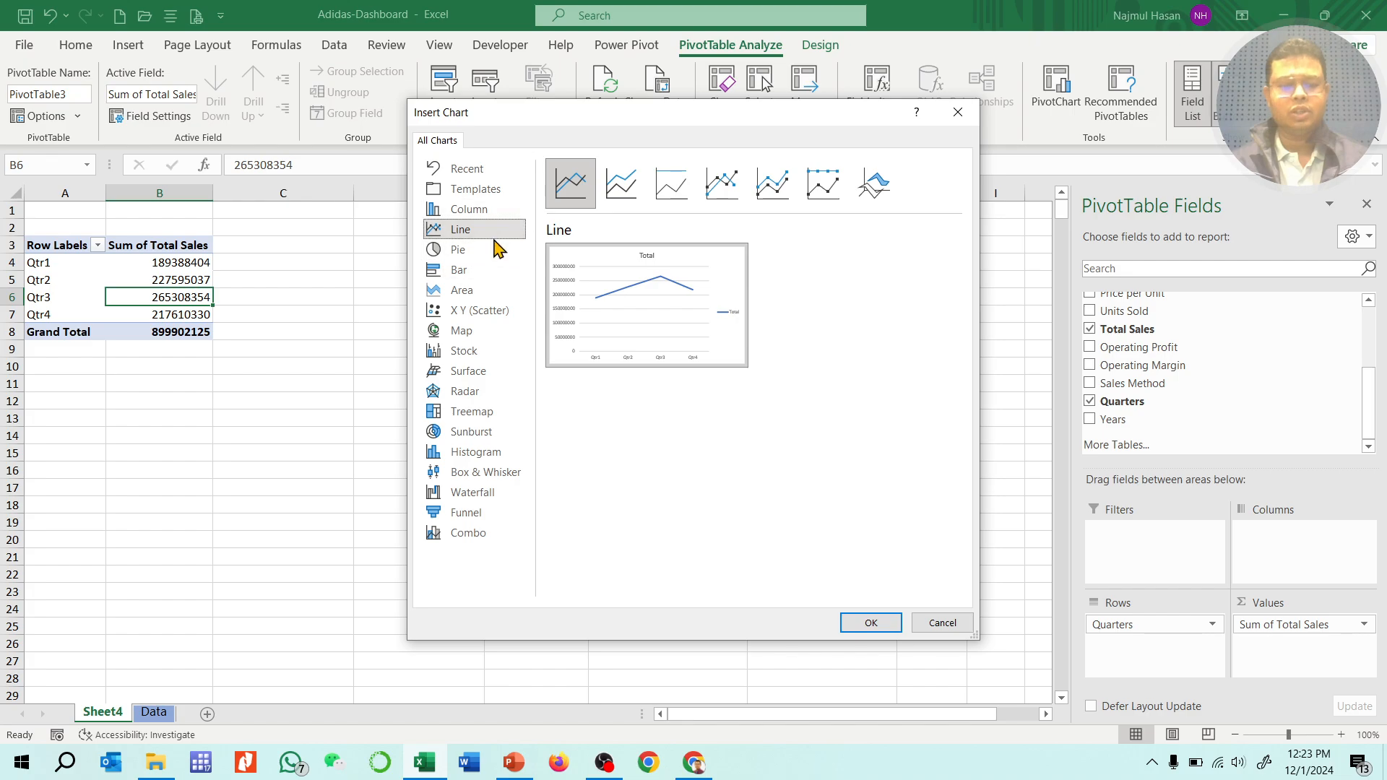
{"action": "left_click", "coordinate": [729, 185]}
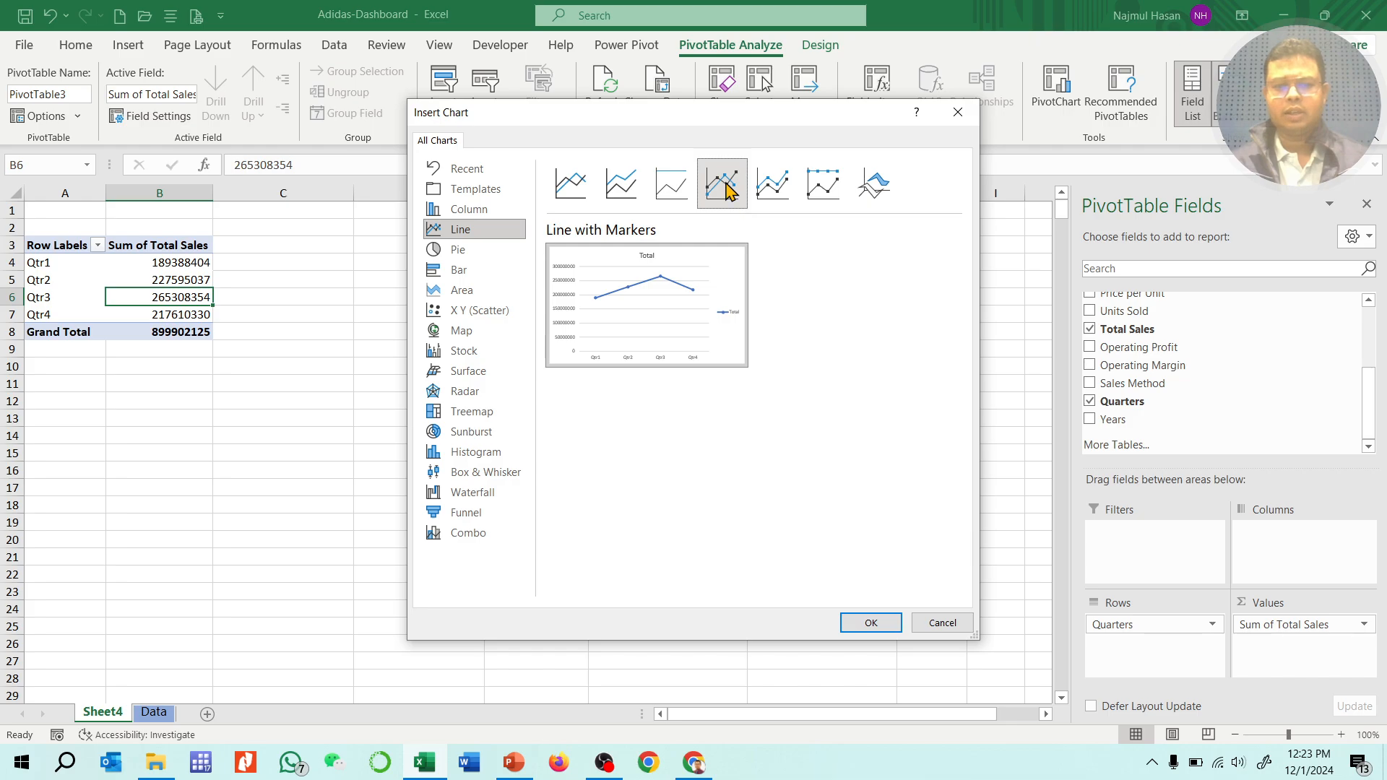
{"action": "left_click", "coordinate": [872, 624]}
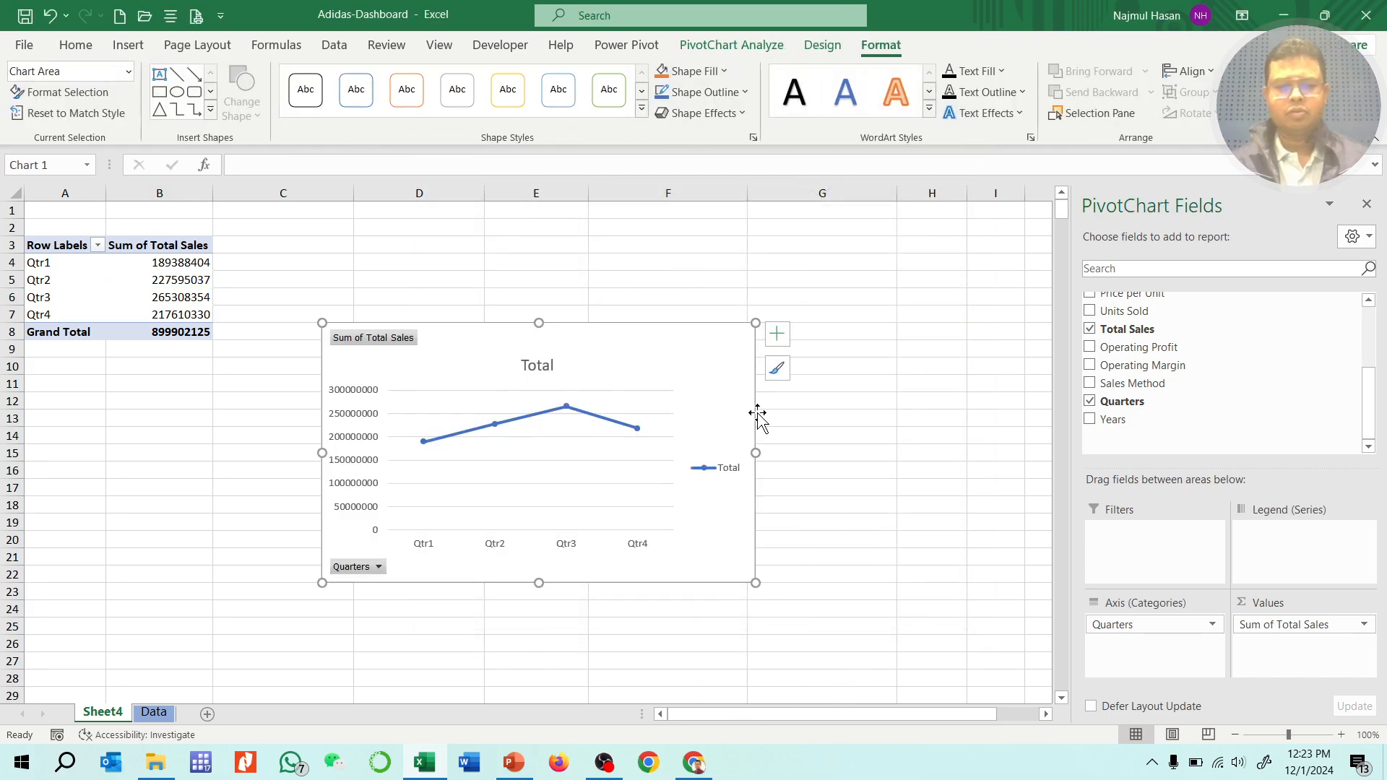
{"action": "left_click_drag", "start_coordinate": [756, 325], "coordinate": [892, 250]}
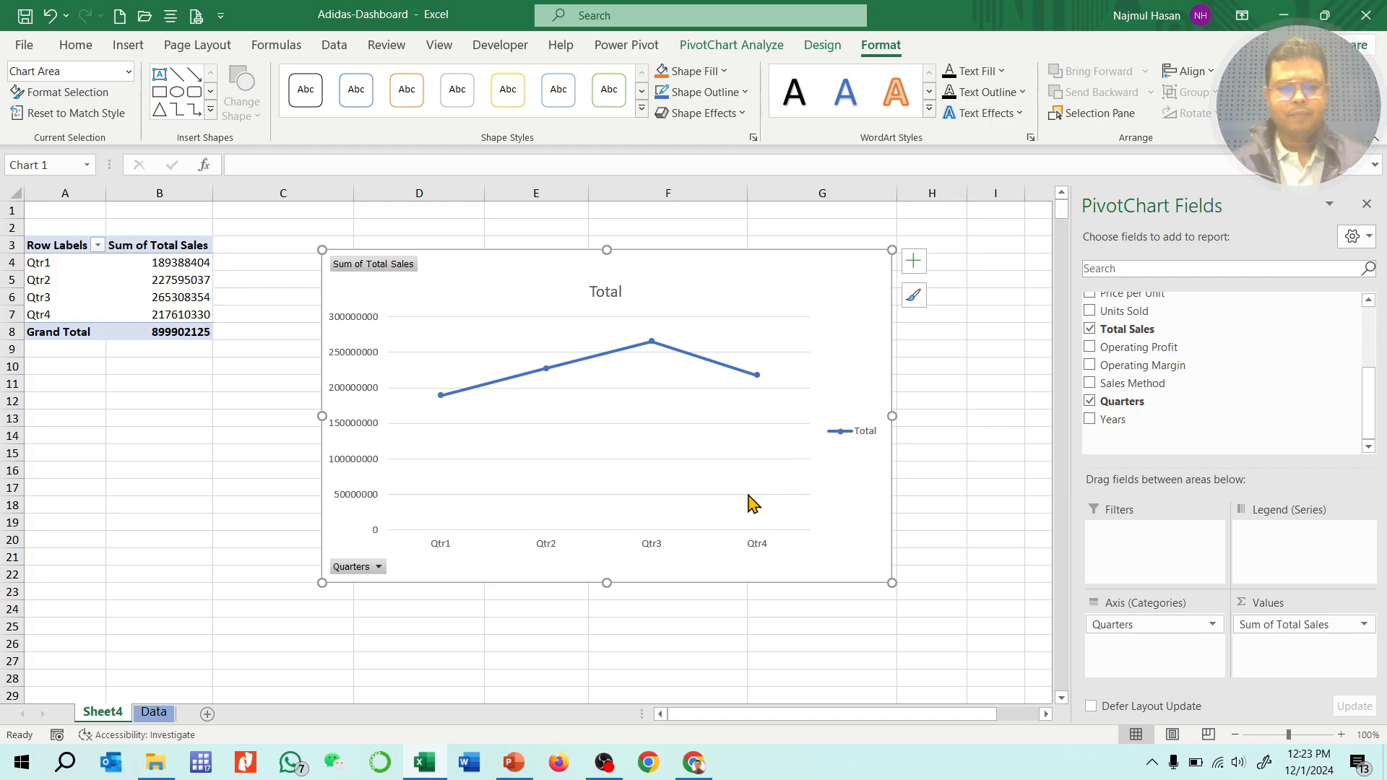
{"action": "left_click_drag", "start_coordinate": [322, 583], "coordinate": [241, 606]}
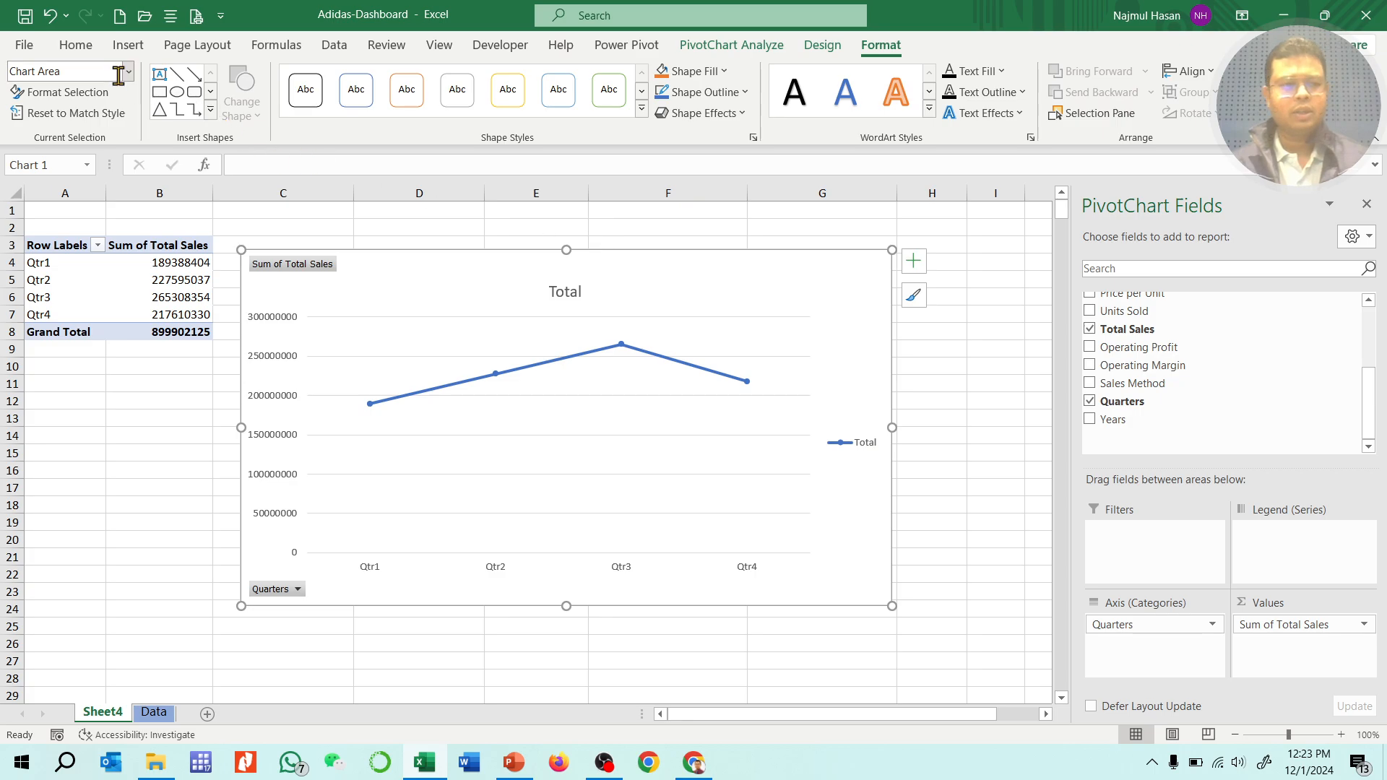
Step: Set the PivotChart's text to 12 pt Times New Roman
{"action": "left_click", "coordinate": [75, 45]}
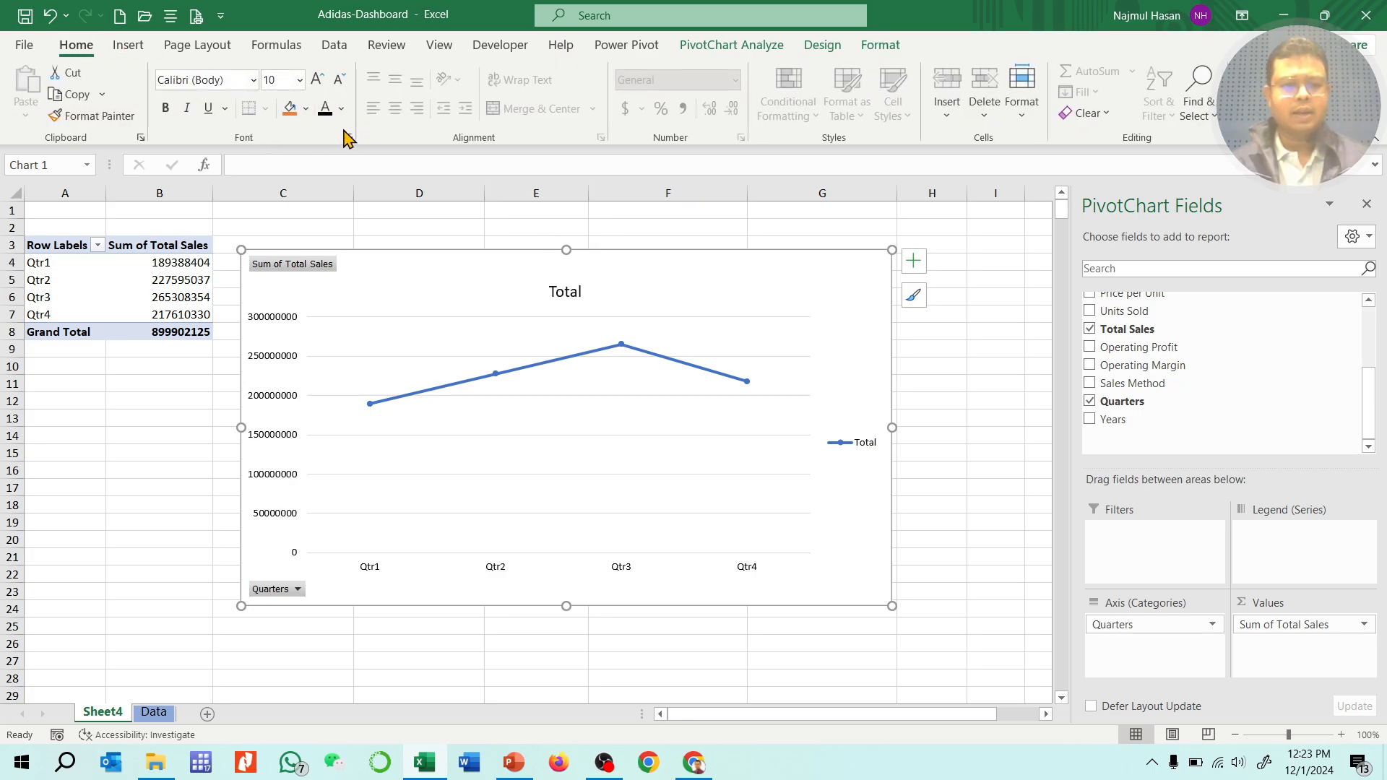
{"action": "left_click", "coordinate": [299, 79]}
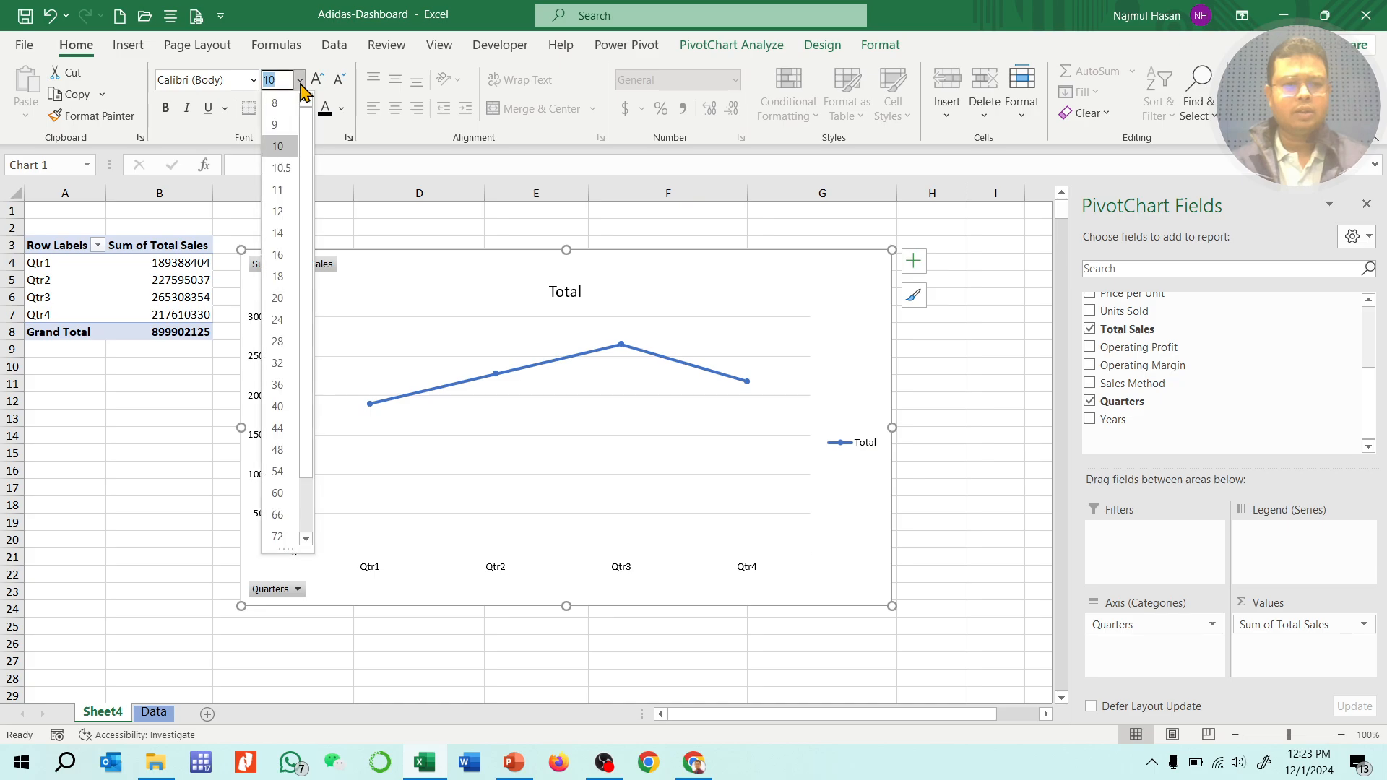
{"action": "left_click", "coordinate": [277, 210]}
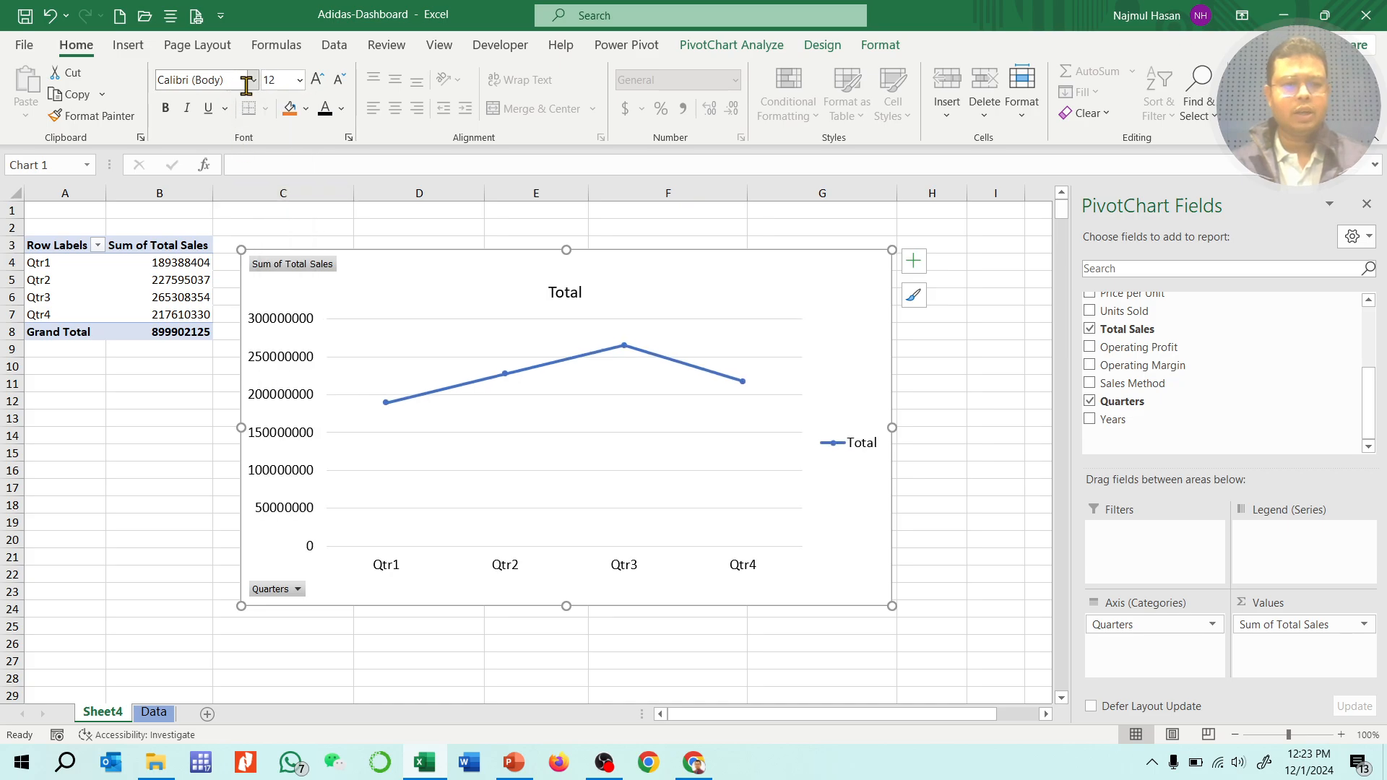
{"action": "left_click", "coordinate": [254, 79]}
{"action": "left_click", "coordinate": [250, 216]}
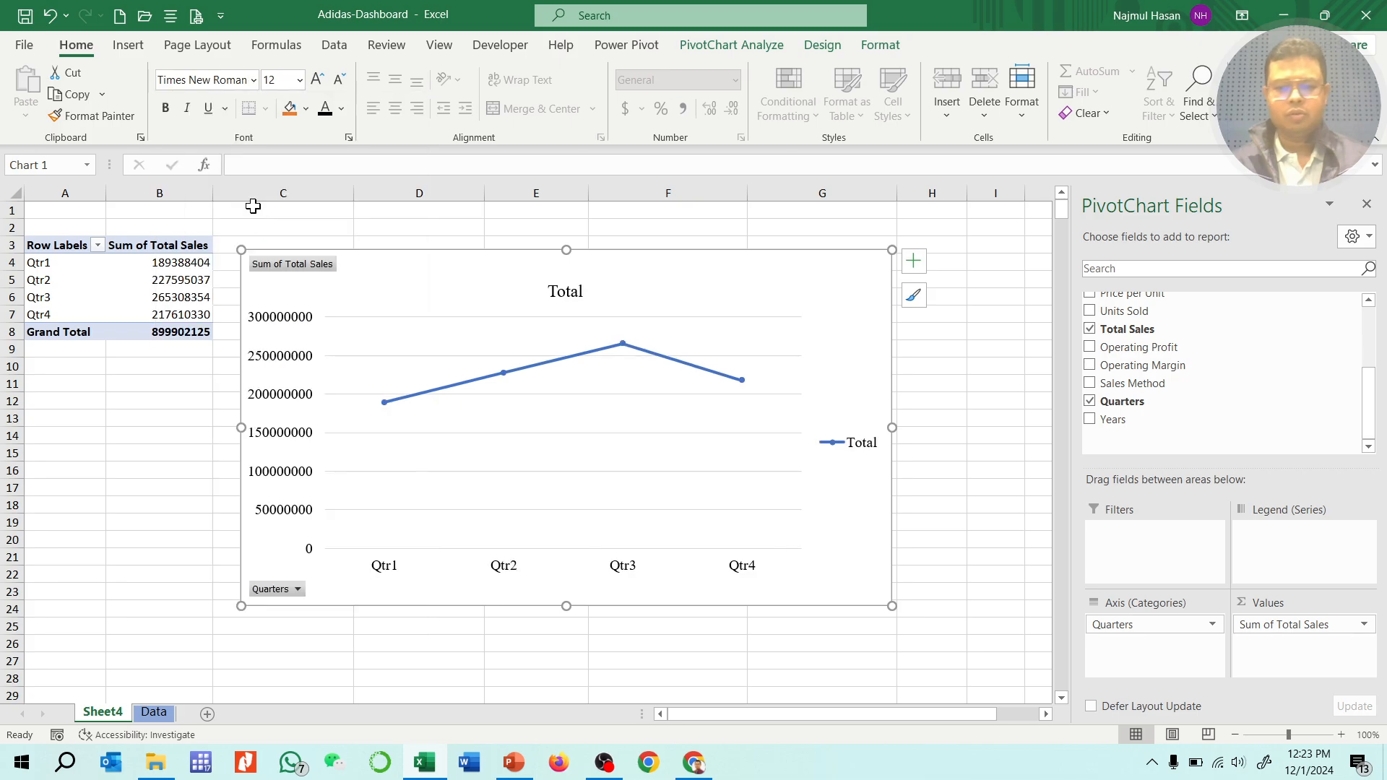
Step: Widen the PivotChart slightly and apply the seventh chart style, with a bold title and a thick shadowed line
{"action": "left_click_drag", "start_coordinate": [892, 604], "coordinate": [946, 598]}
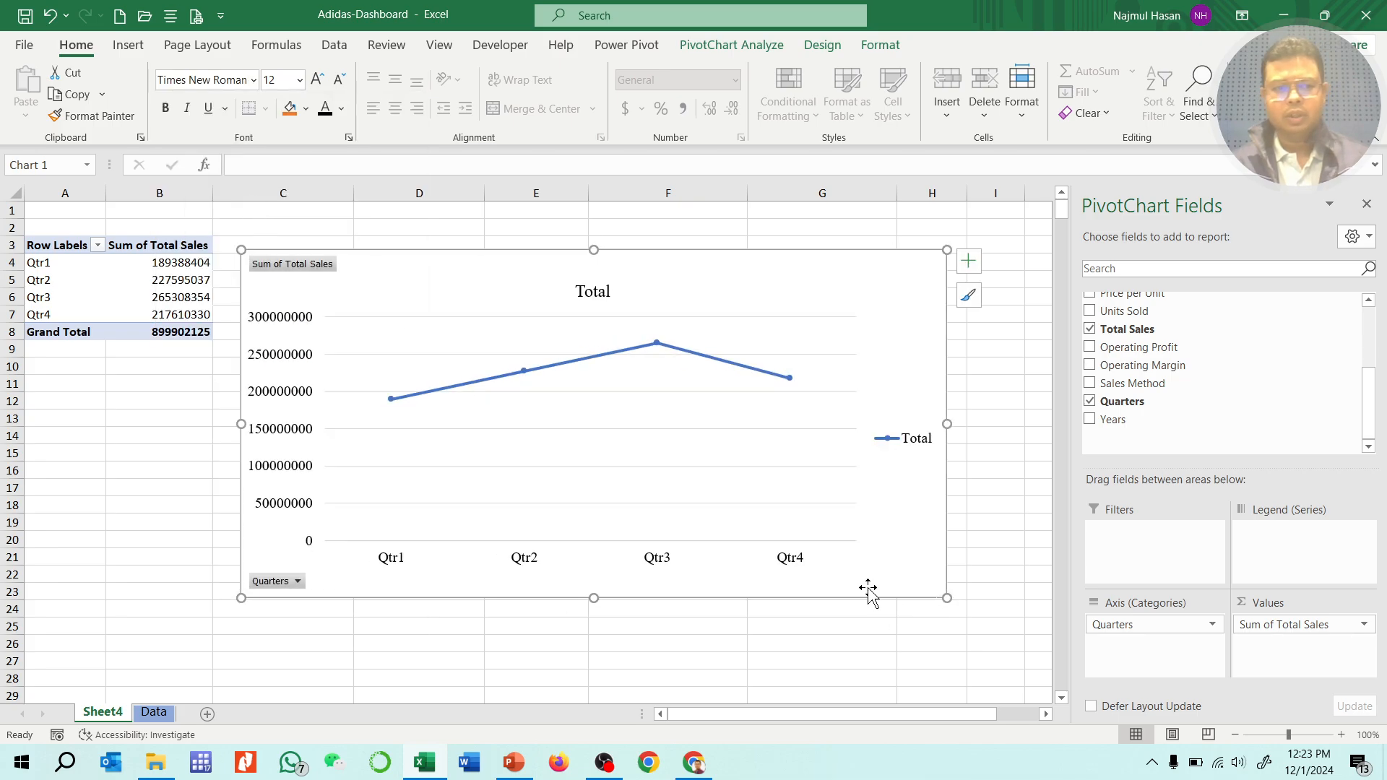
{"action": "left_click", "coordinate": [706, 49]}
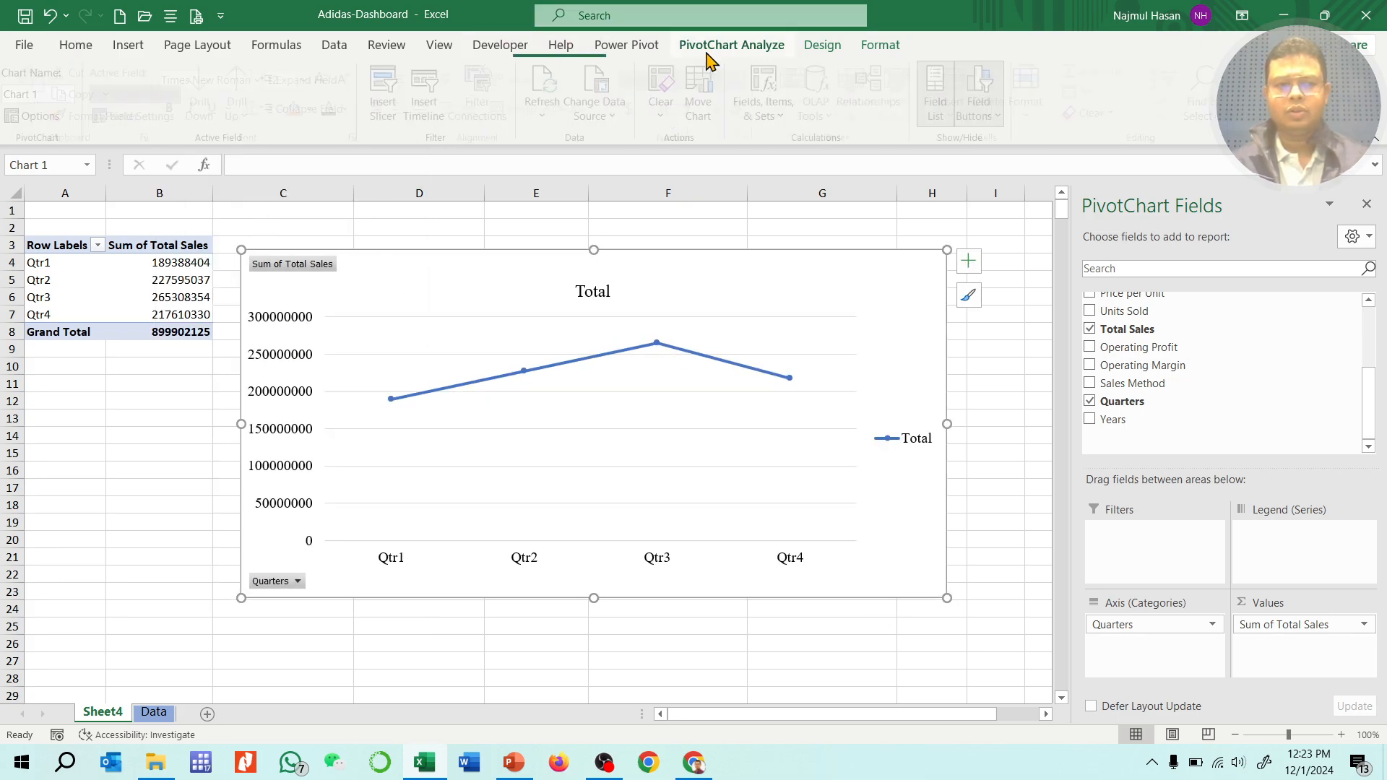
{"action": "left_click", "coordinate": [616, 55]}
{"action": "left_click", "coordinate": [824, 47]}
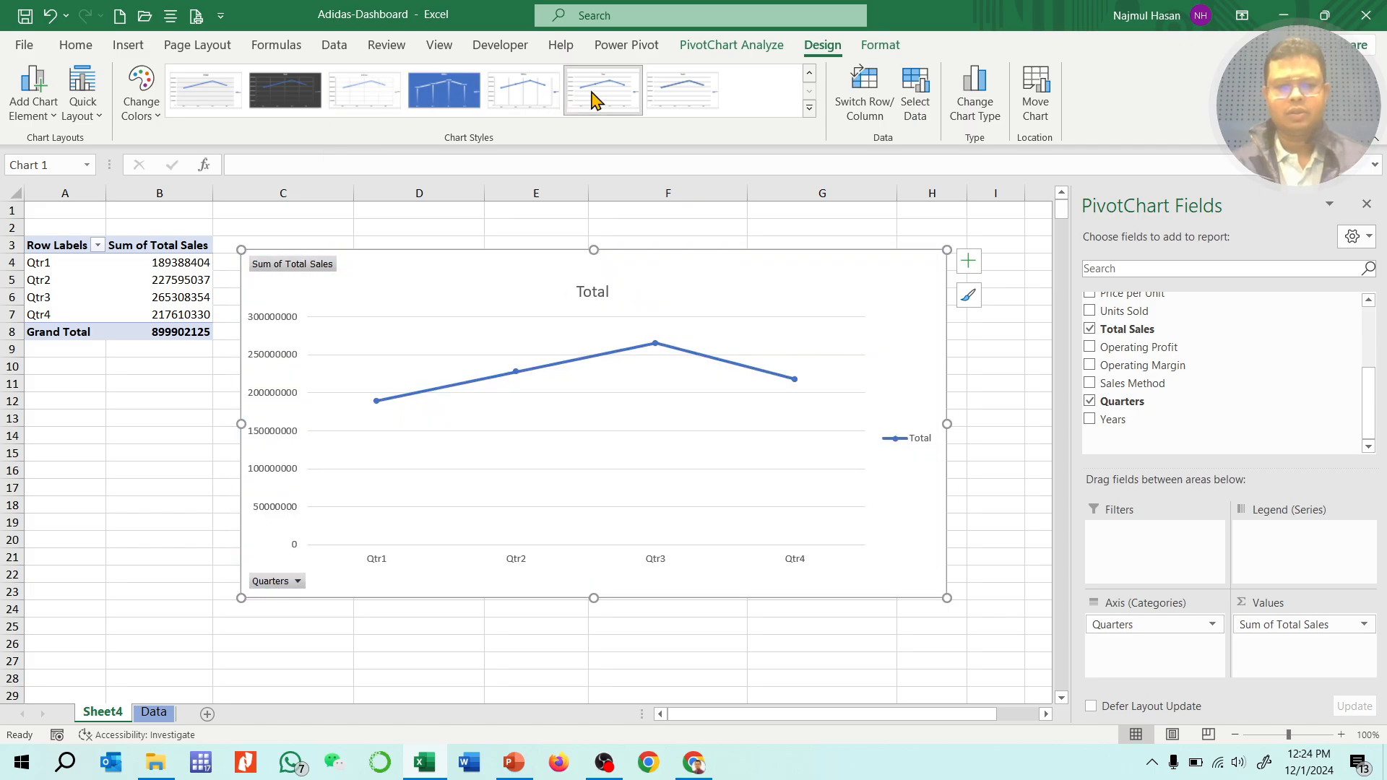
{"action": "left_click", "coordinate": [665, 101]}
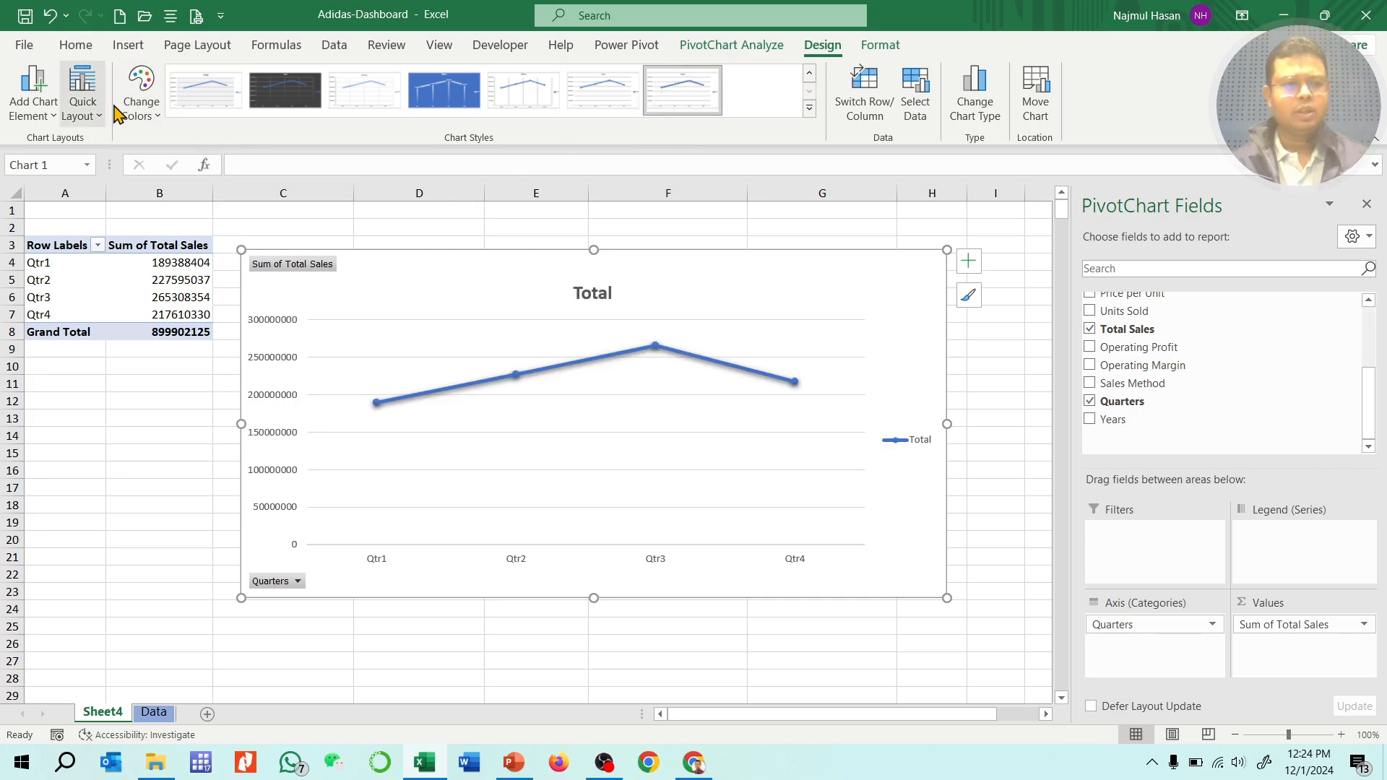
Step: Recolor the PivotChart with the Colorful palette that starts with green
{"action": "left_click", "coordinate": [142, 109]}
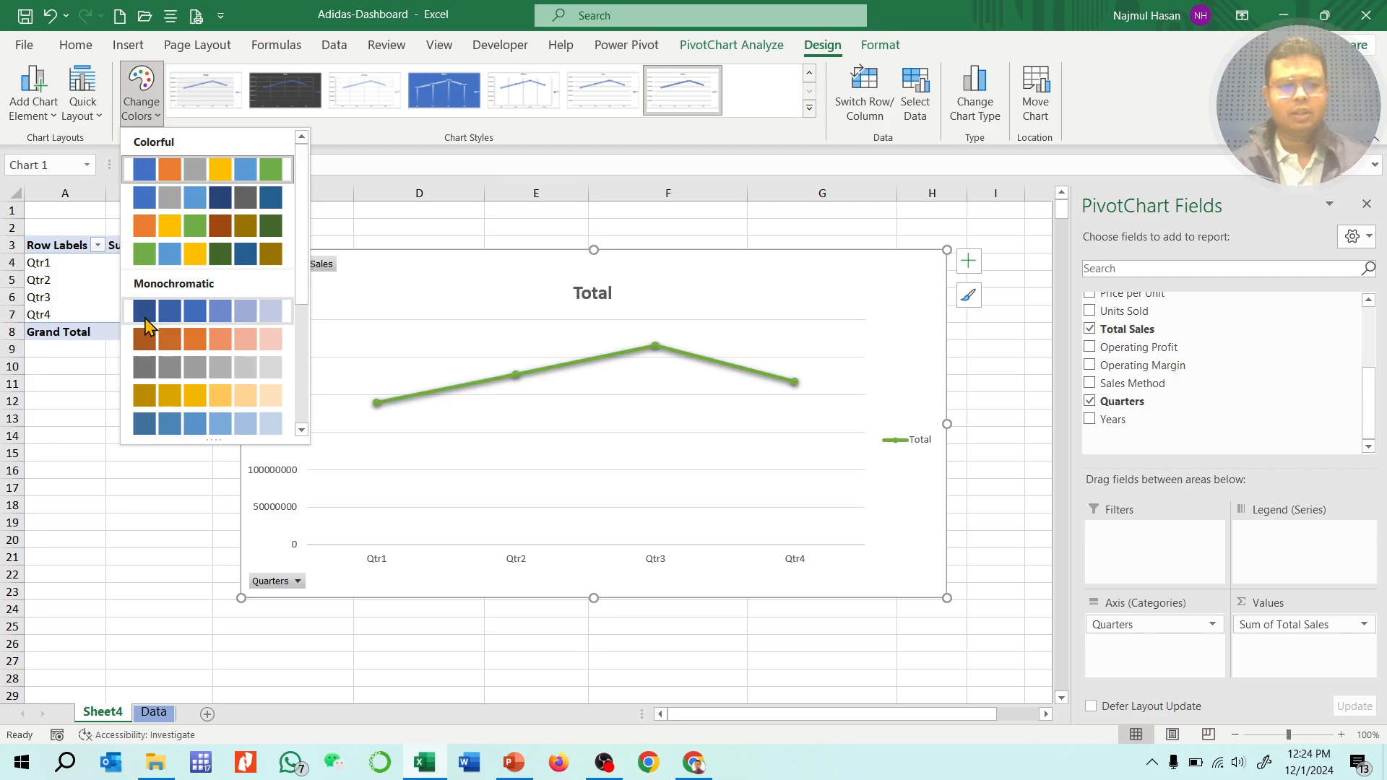
{"action": "left_click", "coordinate": [158, 252]}
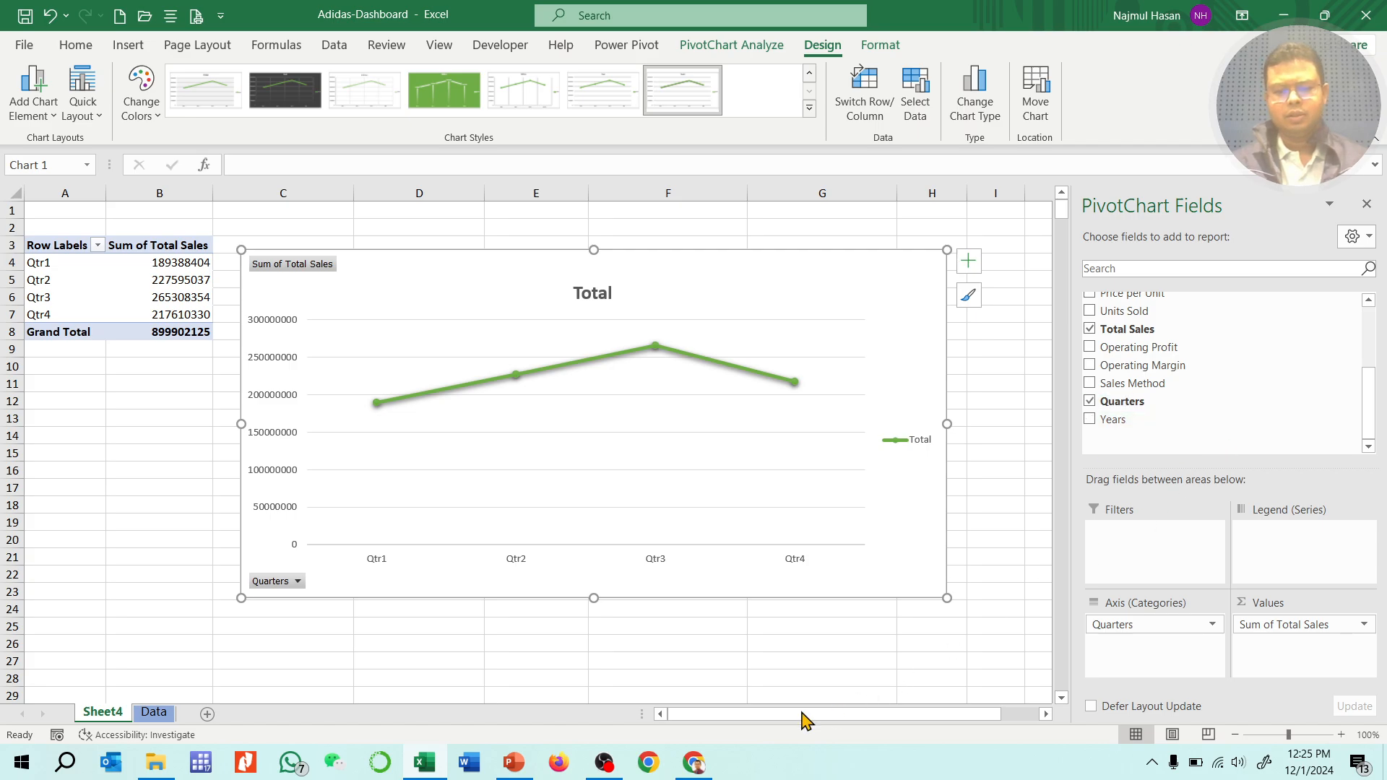
{"action": "mouse_move", "coordinate": [607, 764]}
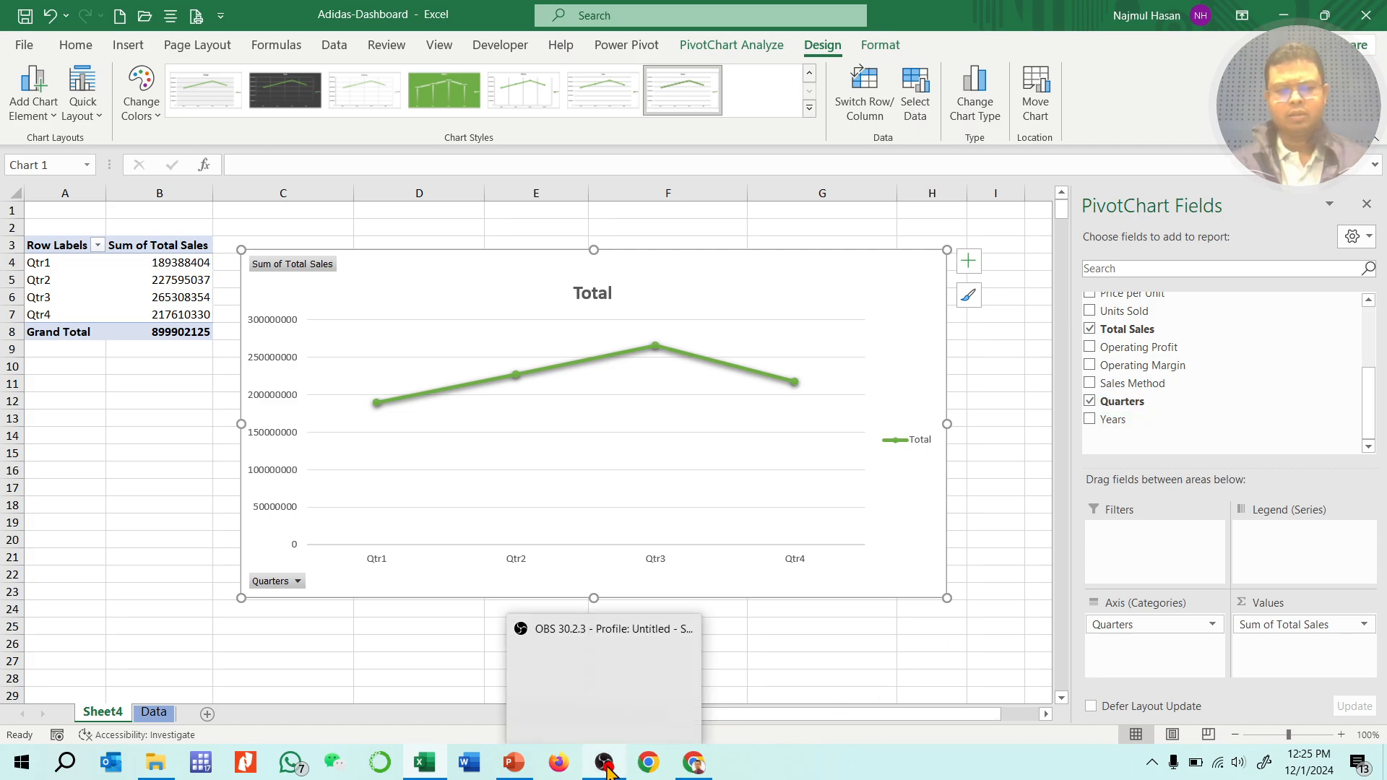